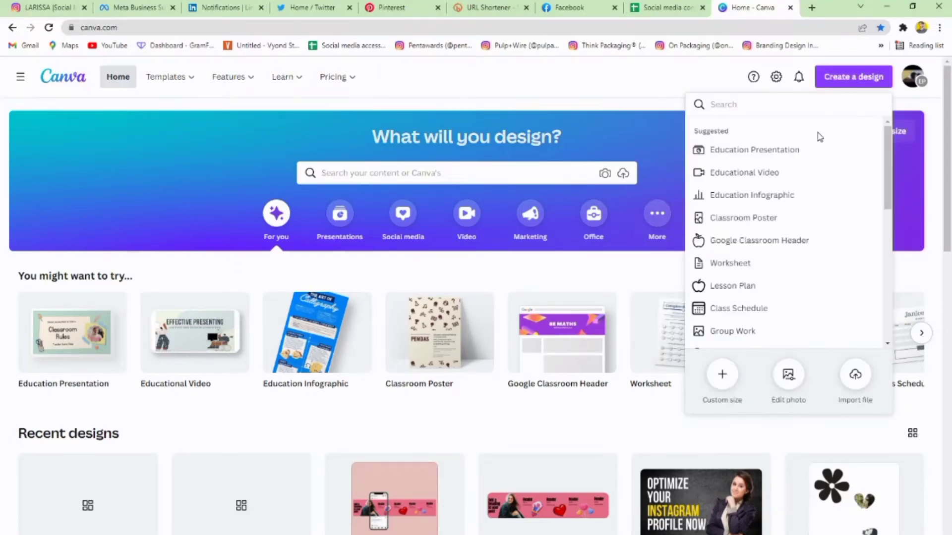
Create a new custom-size design 5400 px wide and 1080 px high.
{"action": "left_click", "coordinate": [736, 378]}
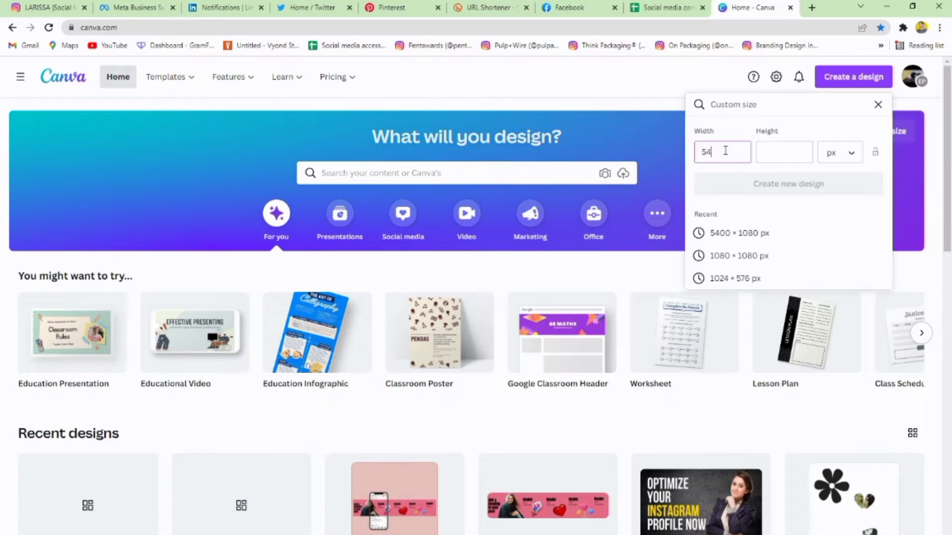
{"action": "left_click", "coordinate": [791, 150]}
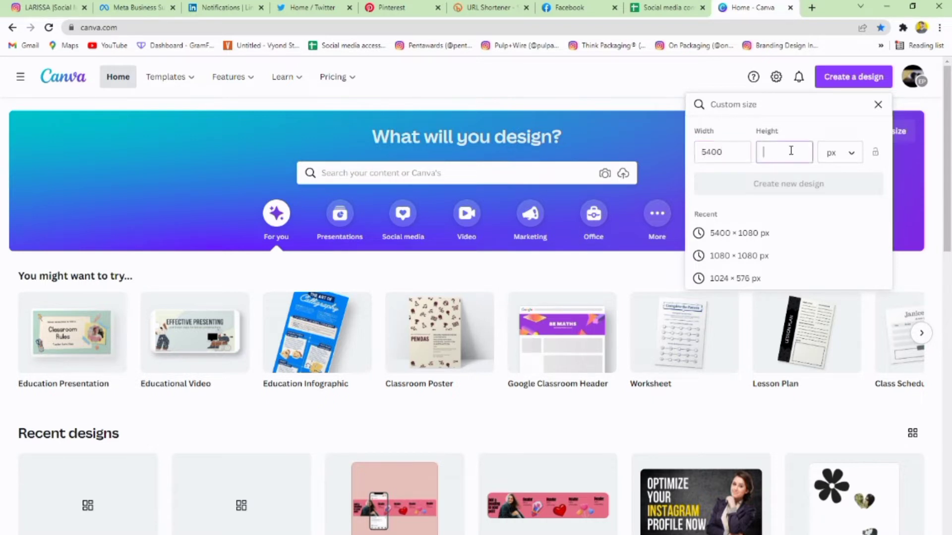
{"action": "type", "text": "108"}
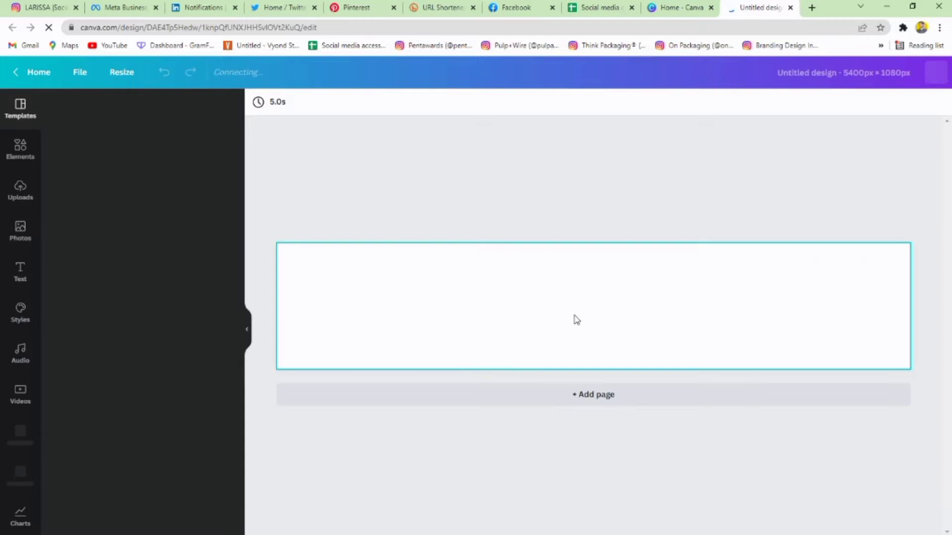
{"action": "left_click", "coordinate": [246, 328]}
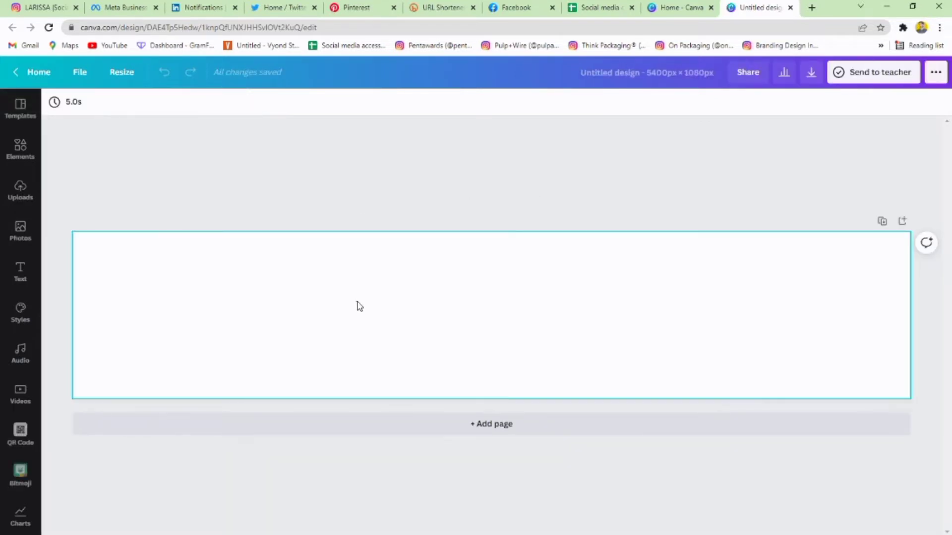
Set the page background colour to #E66C86.
{"action": "left_click", "coordinate": [360, 306]}
{"action": "left_click", "coordinate": [55, 103]}
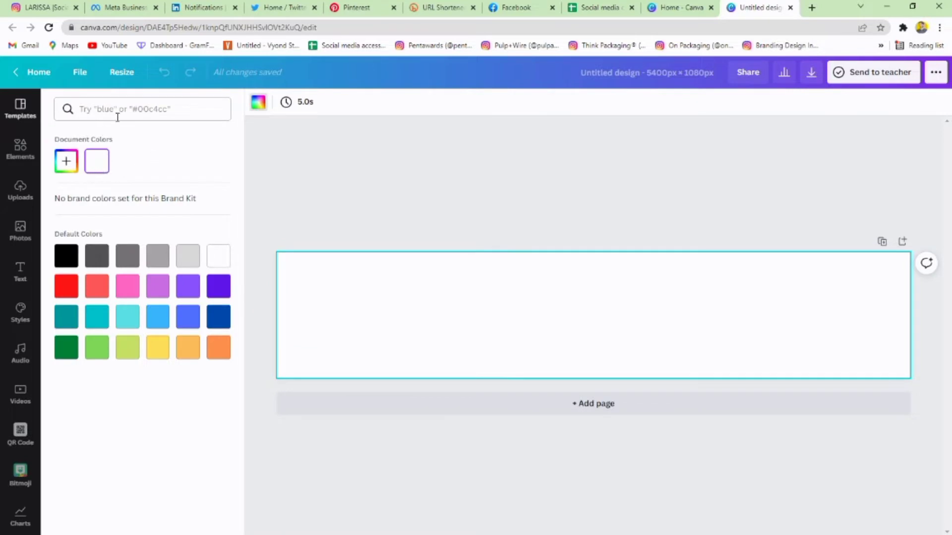
{"action": "left_click", "coordinate": [133, 108]}
{"action": "type", "text": "#E66C86"}
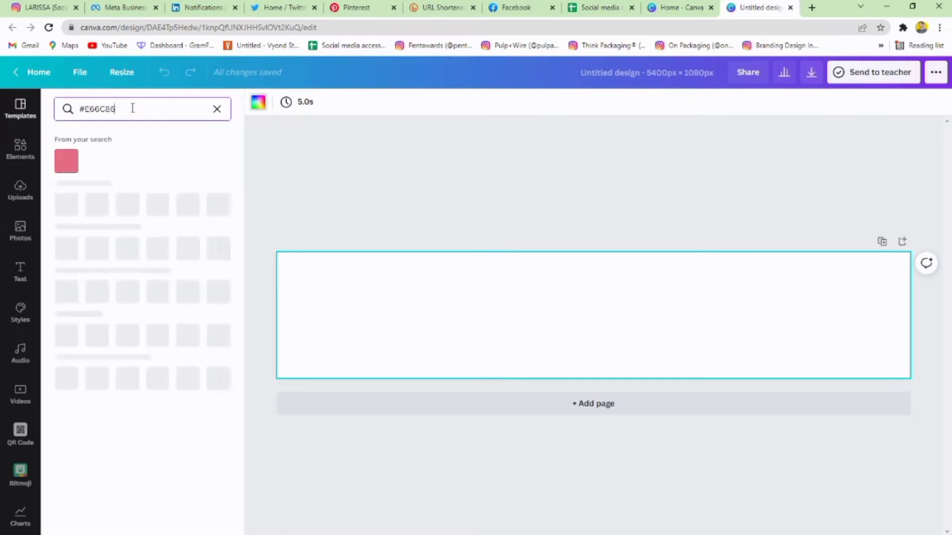
{"action": "left_click", "coordinate": [66, 161]}
{"action": "left_click", "coordinate": [373, 206]}
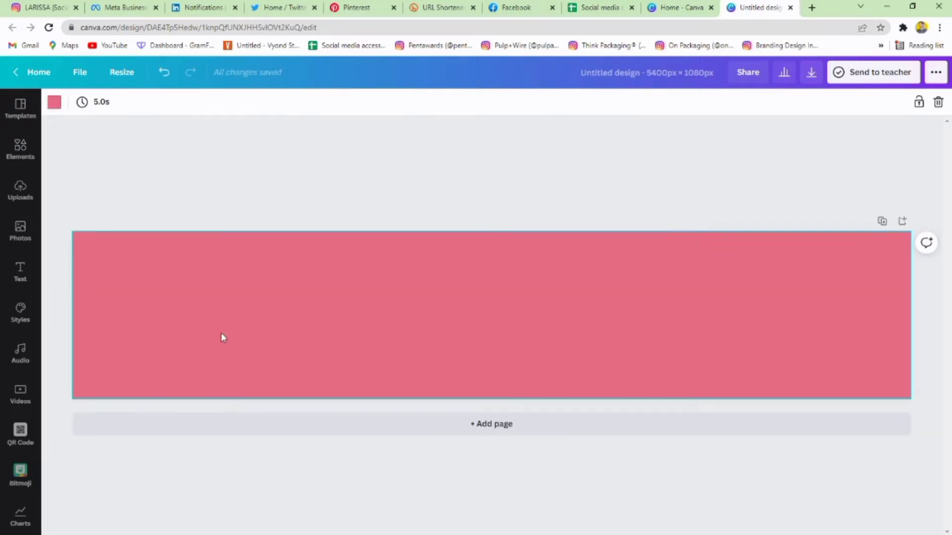
{"action": "left_click", "coordinate": [466, 277]}
Show the rulers and add a vertical guide at about 1080 px.
{"action": "left_click", "coordinate": [82, 74]}
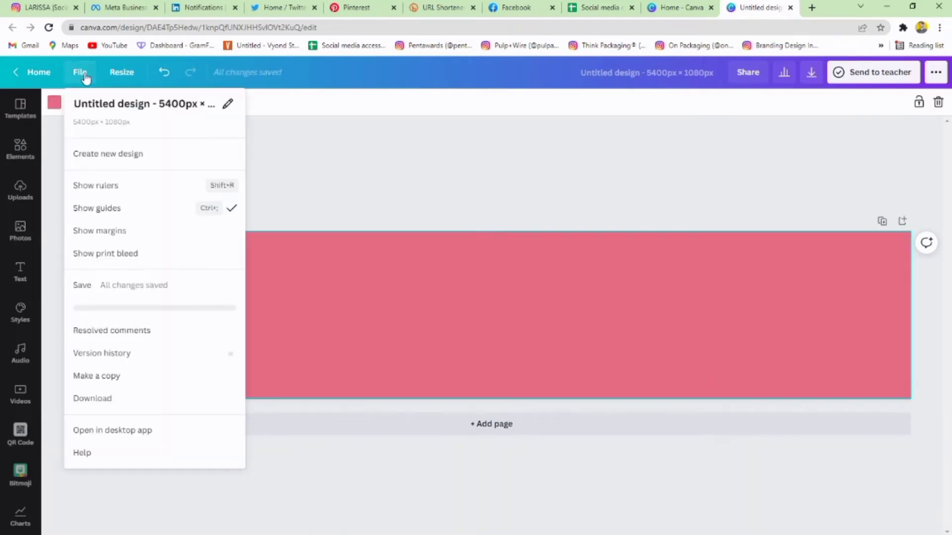
{"action": "left_click", "coordinate": [103, 187]}
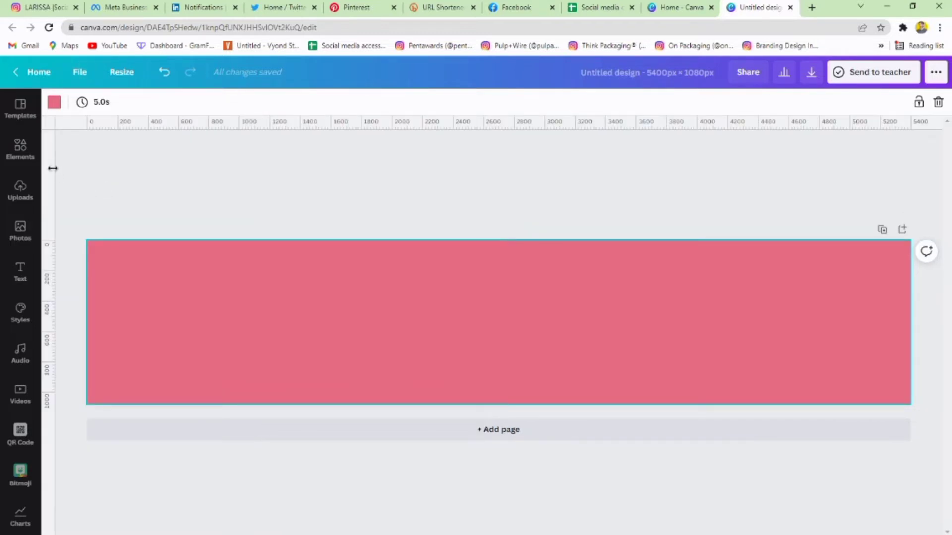
{"action": "left_click_drag", "start_coordinate": [53, 169], "coordinate": [251, 182]}
Add a square against the page's left edge and recolour it bright blue.
{"action": "left_click", "coordinate": [20, 149]}
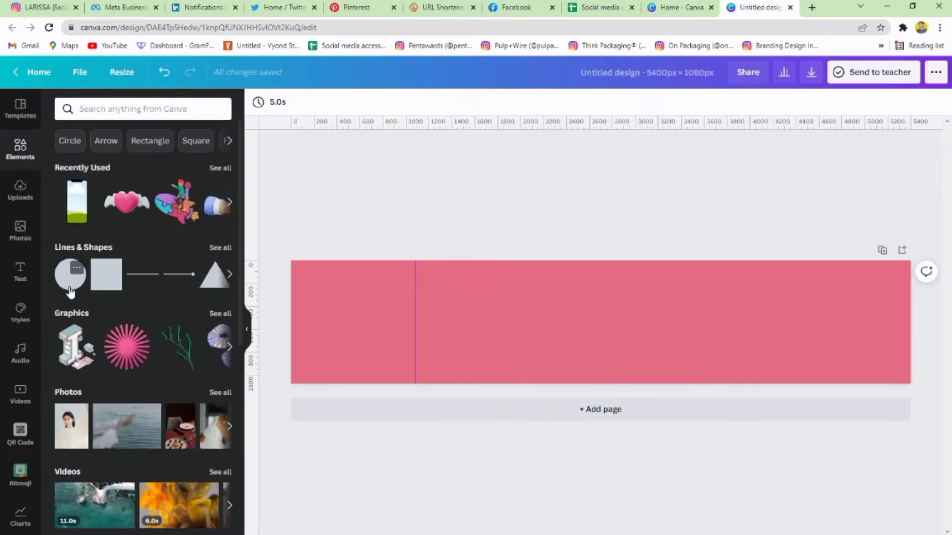
{"action": "left_click", "coordinate": [106, 282]}
{"action": "left_click_drag", "start_coordinate": [615, 337], "coordinate": [317, 325]}
{"action": "left_click", "coordinate": [259, 103]}
{"action": "left_click", "coordinate": [161, 214]}
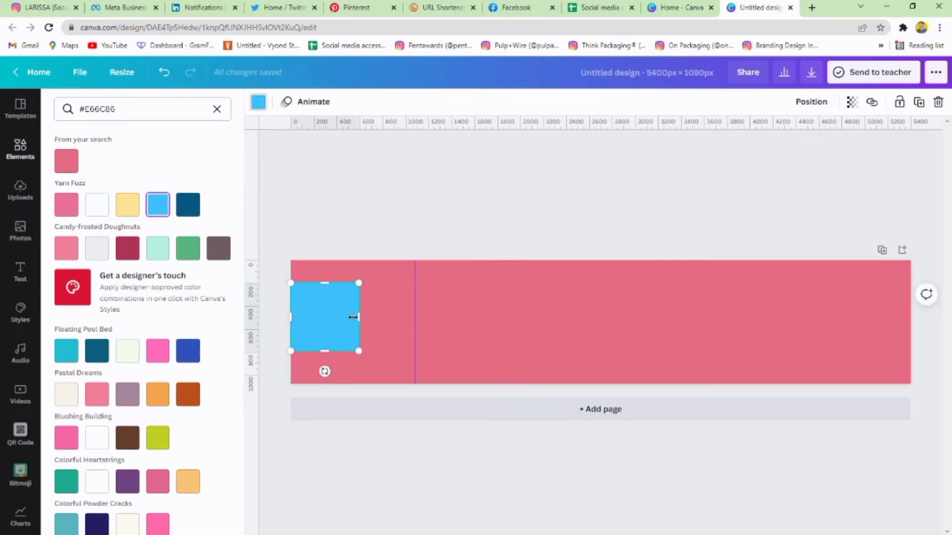
Widen the blue square to reach the vertical guide and align that guide at 1080 px.
{"action": "mouse_move", "coordinate": [387, 322]}
{"action": "left_mouse_down"}
{"action": "mouse_move", "coordinate": [417, 325]}
{"action": "mouse_move", "coordinate": [392, 332]}
{"action": "left_mouse_up"}
{"action": "left_click", "coordinate": [401, 341]}
{"action": "left_click", "coordinate": [460, 333]}
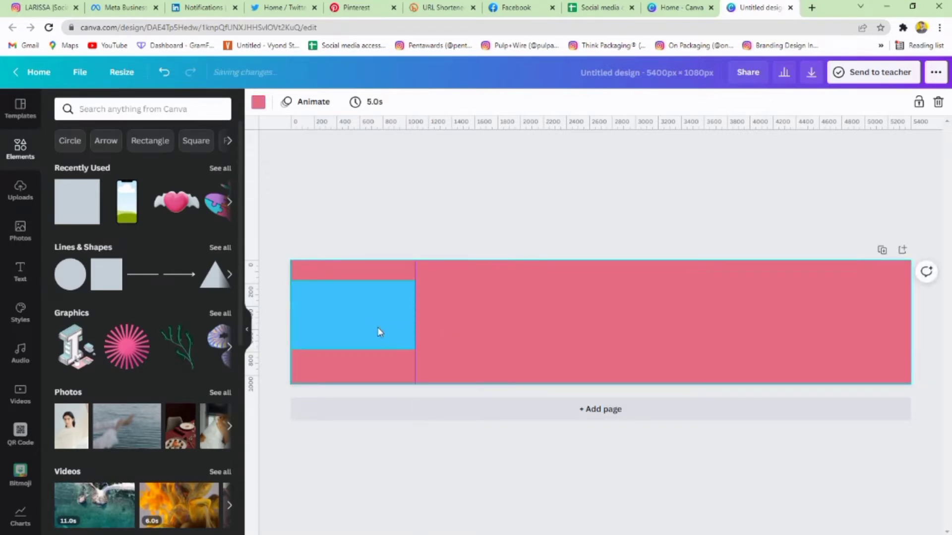
{"action": "left_click", "coordinate": [377, 327]}
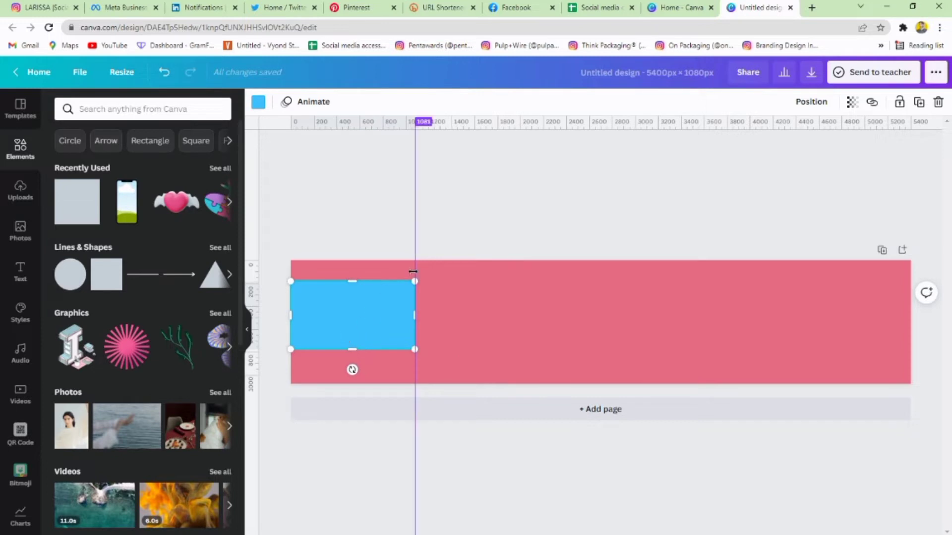
{"action": "left_click_drag", "start_coordinate": [413, 271], "coordinate": [414, 271]}
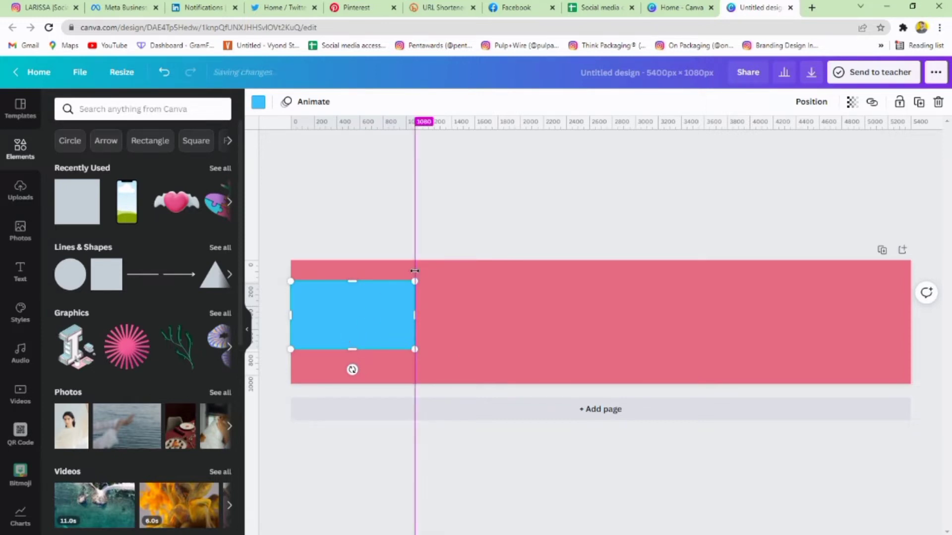
Move the blue rectangle to start at the first guide and place a second vertical guide at 2160 px.
{"action": "left_click_drag", "start_coordinate": [369, 320], "coordinate": [445, 328]}
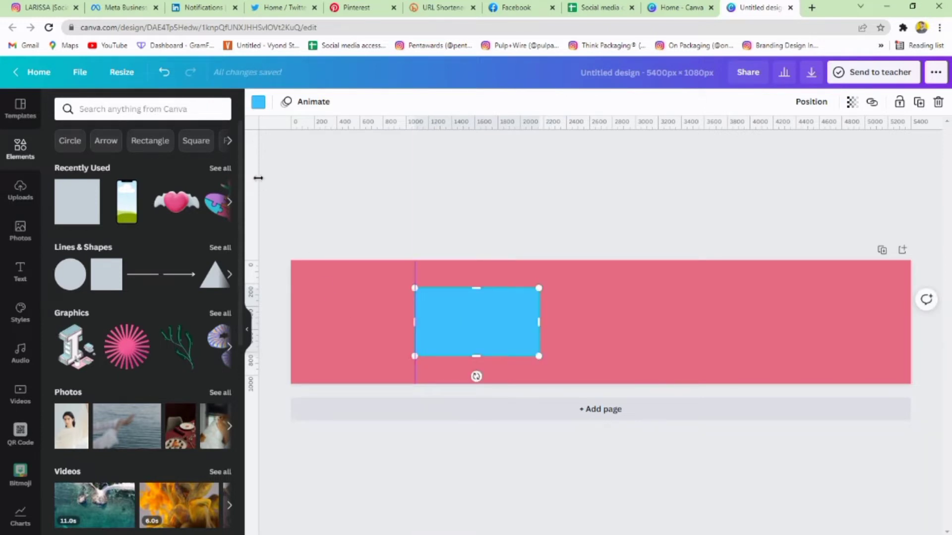
{"action": "left_click_drag", "start_coordinate": [258, 178], "coordinate": [539, 222]}
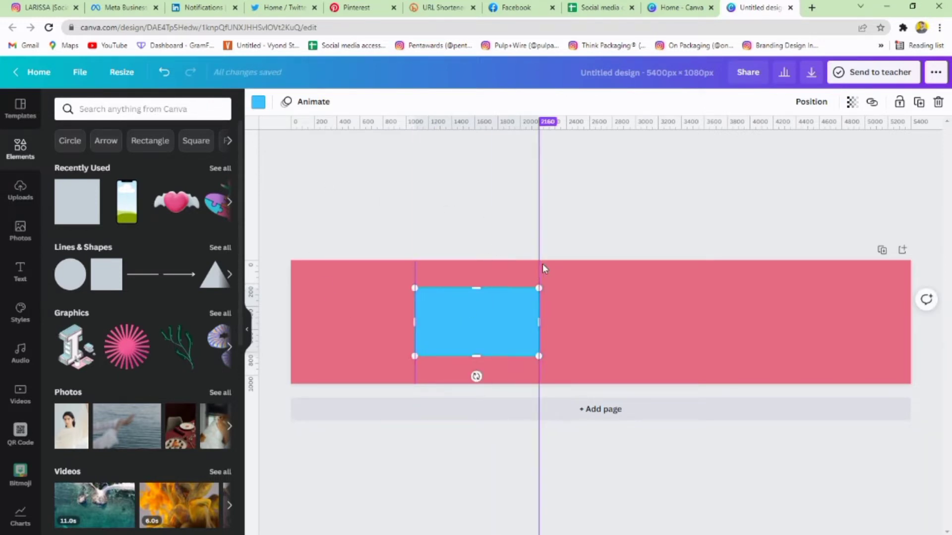
{"action": "mouse_move", "coordinate": [539, 268]}
{"action": "left_mouse_down"}
{"action": "mouse_move", "coordinate": [554, 268]}
{"action": "mouse_move", "coordinate": [540, 267]}
{"action": "left_mouse_up"}
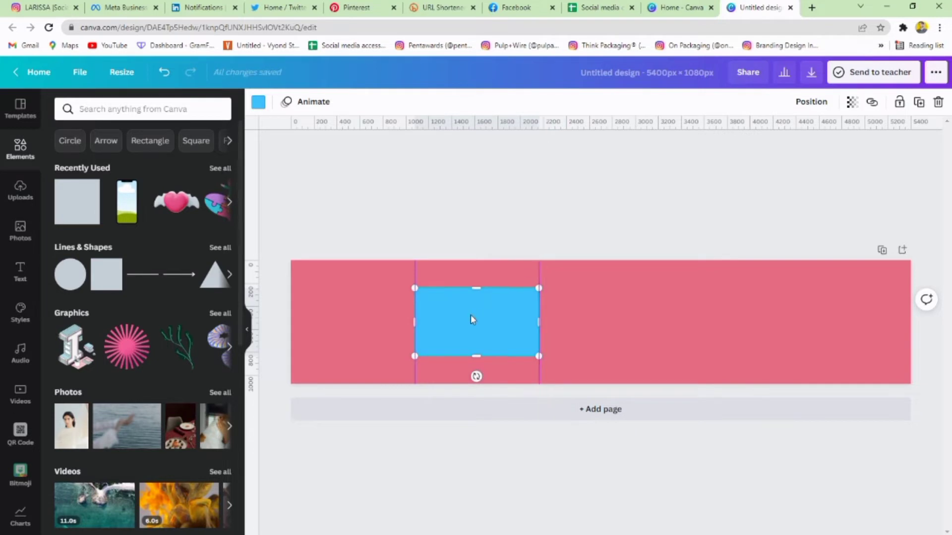
Shift the blue rectangle across the third and fourth sections, placing a vertical guide at its right edge each time.
{"action": "left_click_drag", "start_coordinate": [471, 319], "coordinate": [595, 313]}
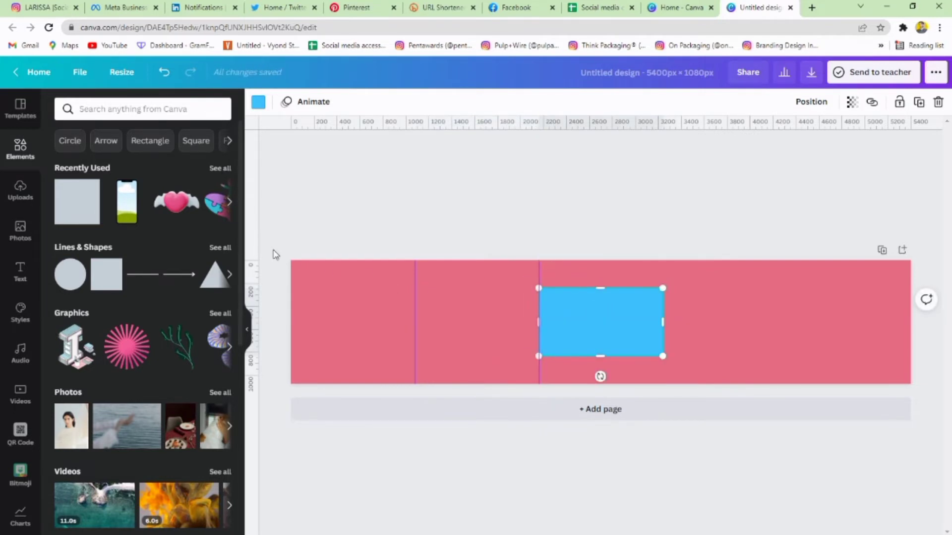
{"action": "mouse_move", "coordinate": [621, 344]}
{"action": "left_mouse_down"}
{"action": "mouse_move", "coordinate": [624, 325]}
{"action": "mouse_move", "coordinate": [614, 330]}
{"action": "mouse_move", "coordinate": [619, 337]}
{"action": "left_mouse_up"}
{"action": "left_click_drag", "start_coordinate": [252, 253], "coordinate": [663, 278]}
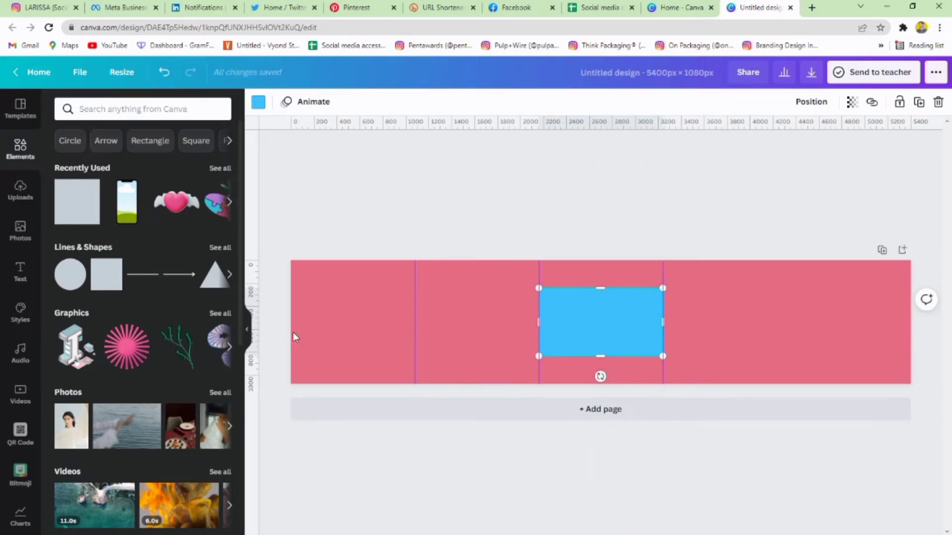
{"action": "left_click", "coordinate": [247, 331]}
{"action": "left_click_drag", "start_coordinate": [535, 326], "coordinate": [699, 332]}
{"action": "left_click_drag", "start_coordinate": [52, 212], "coordinate": [747, 276]}
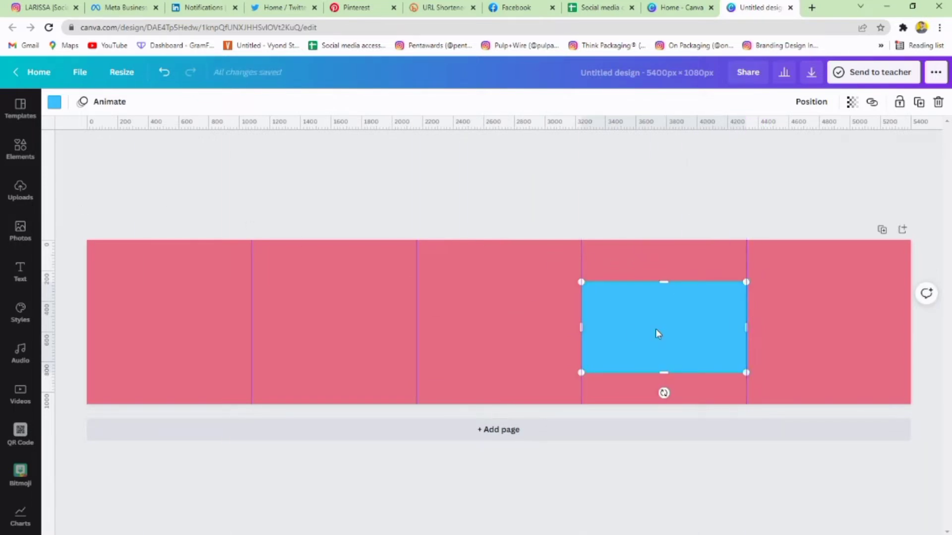
Fit the blue rectangle into the last section as a width check and delete it.
{"action": "left_click_drag", "start_coordinate": [740, 328], "coordinate": [825, 328]}
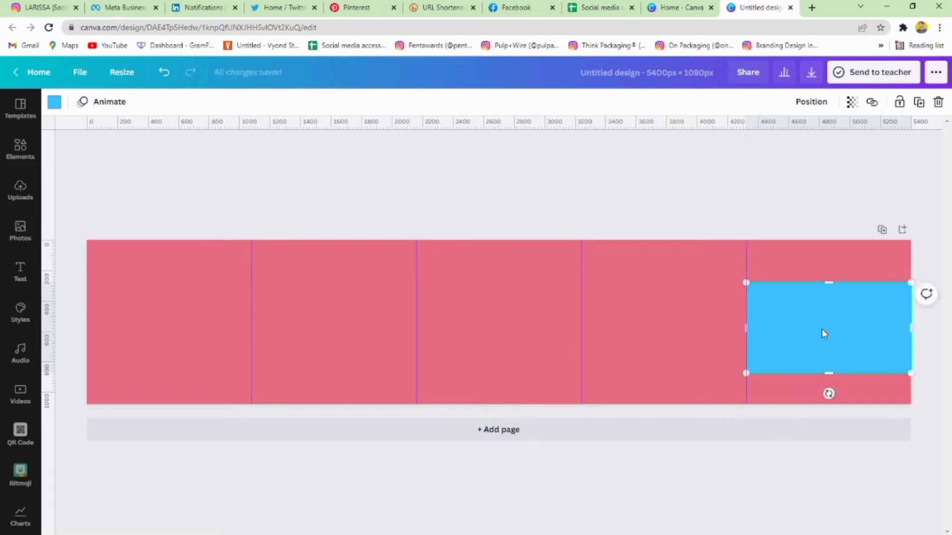
{"action": "key", "text": "Delete"}
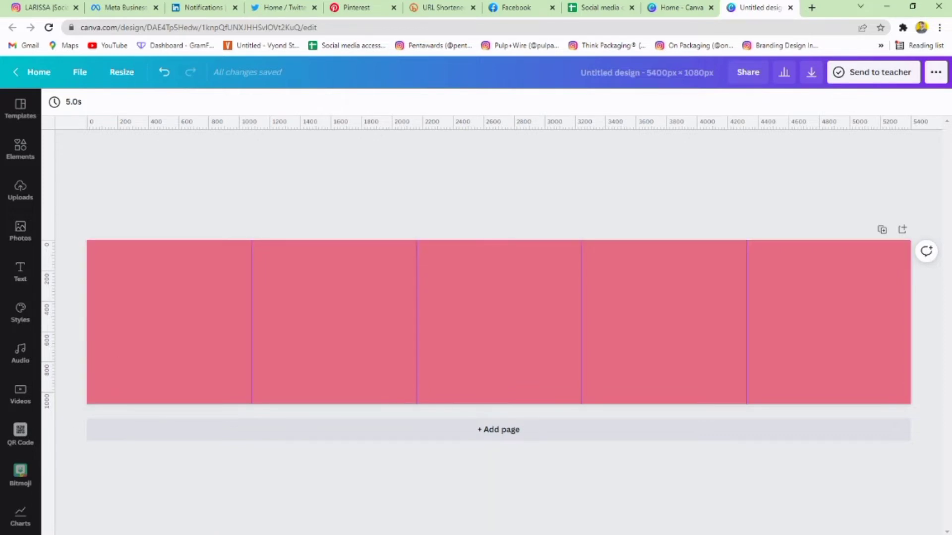
Add a heading to the page with the two-line text "Add a heading in your post".
{"action": "left_click", "coordinate": [18, 272]}
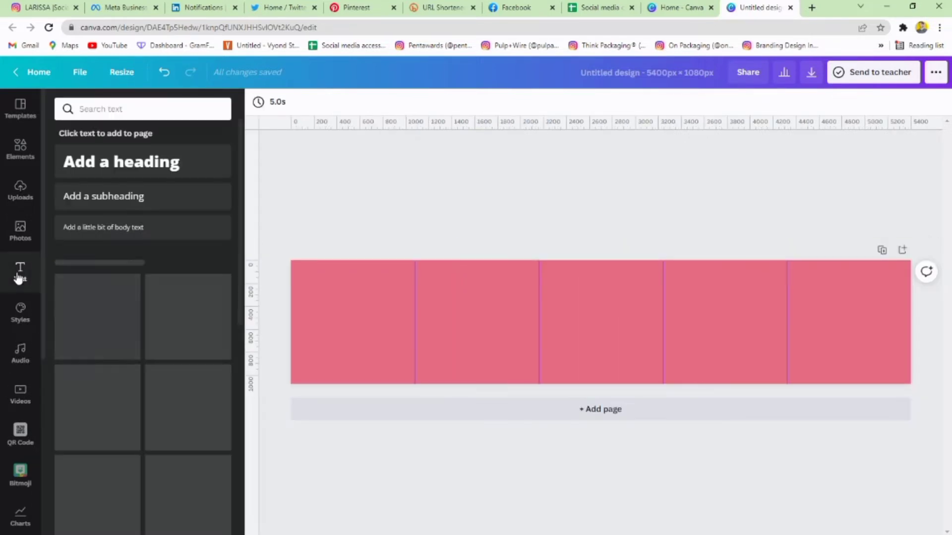
{"action": "left_click", "coordinate": [126, 171]}
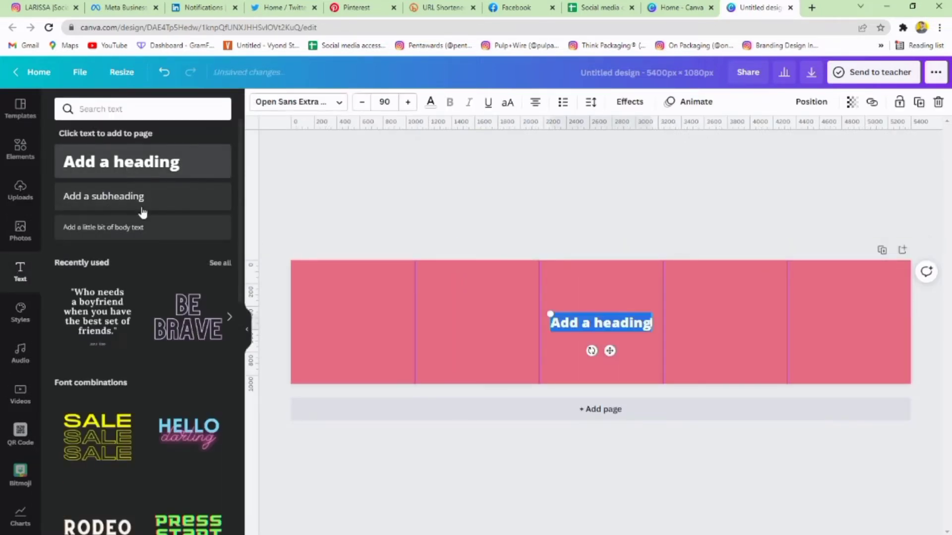
{"action": "left_click", "coordinate": [246, 329]}
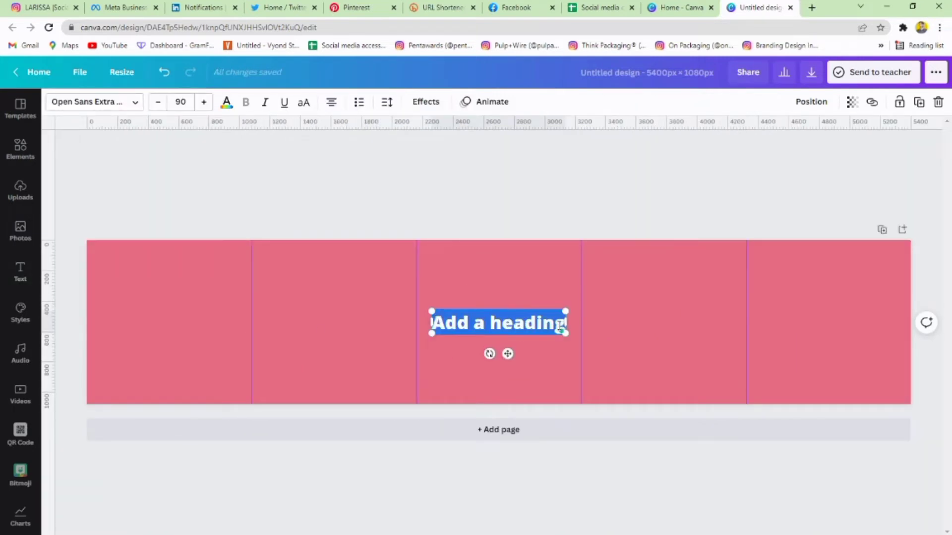
{"action": "left_click_drag", "start_coordinate": [566, 323], "coordinate": [588, 324]}
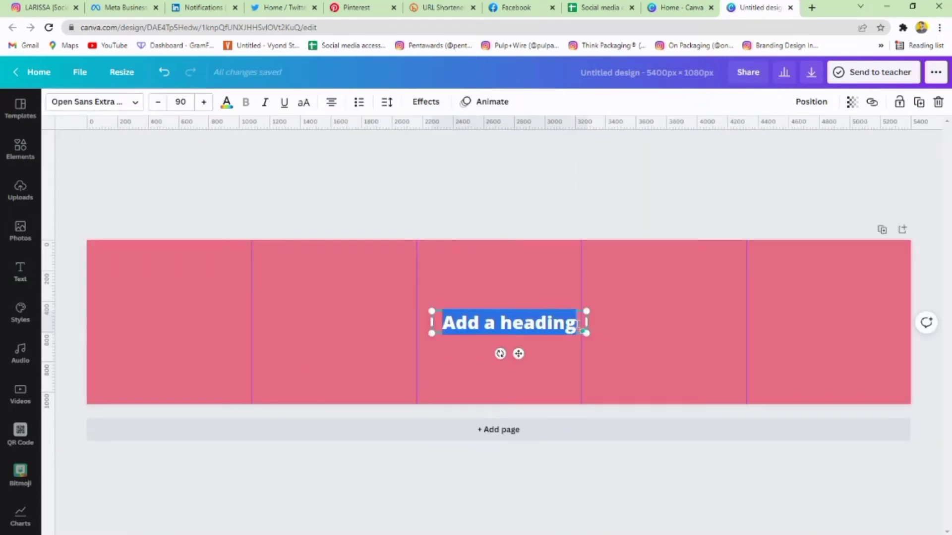
{"action": "left_click", "coordinate": [578, 325]}
{"action": "key", "text": "Return"}
{"action": "type", "text": "in "}
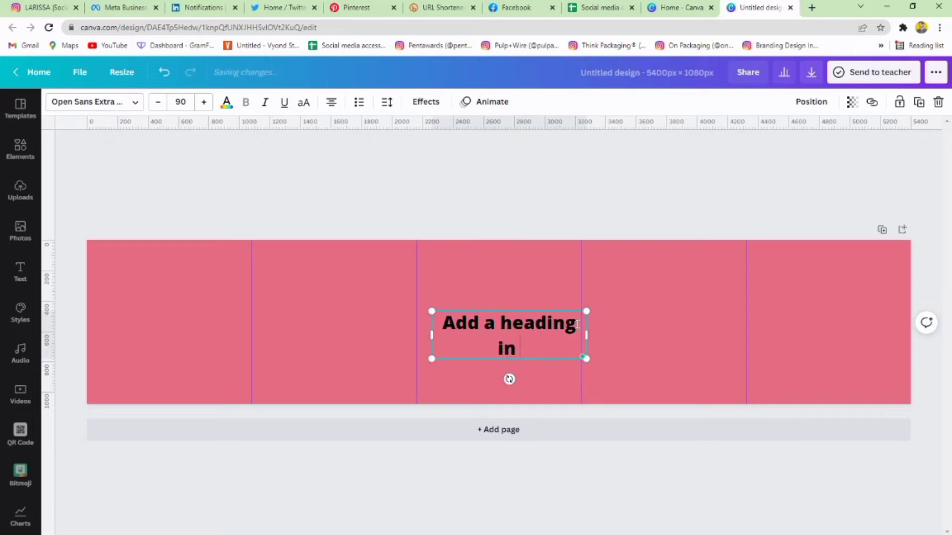
{"action": "type", "text": "your"}
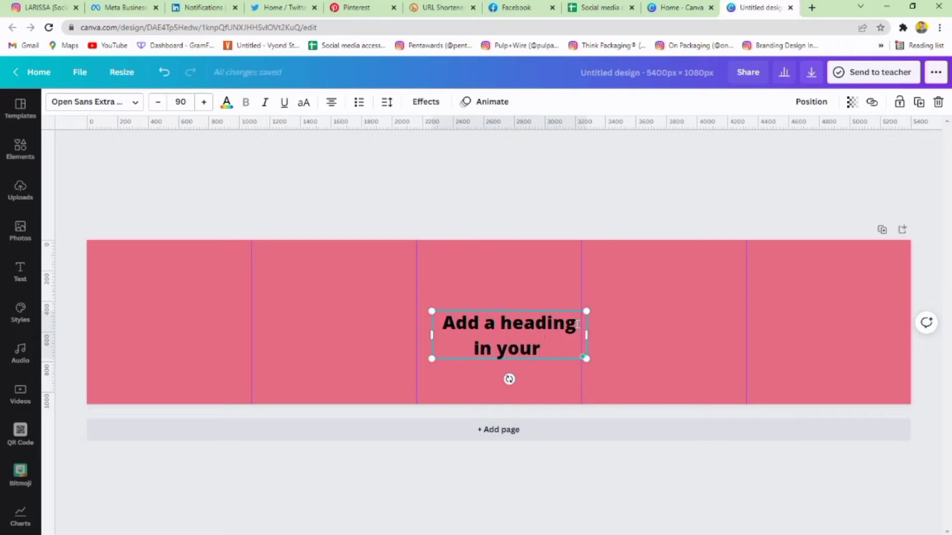
{"action": "type", "text": " post"}
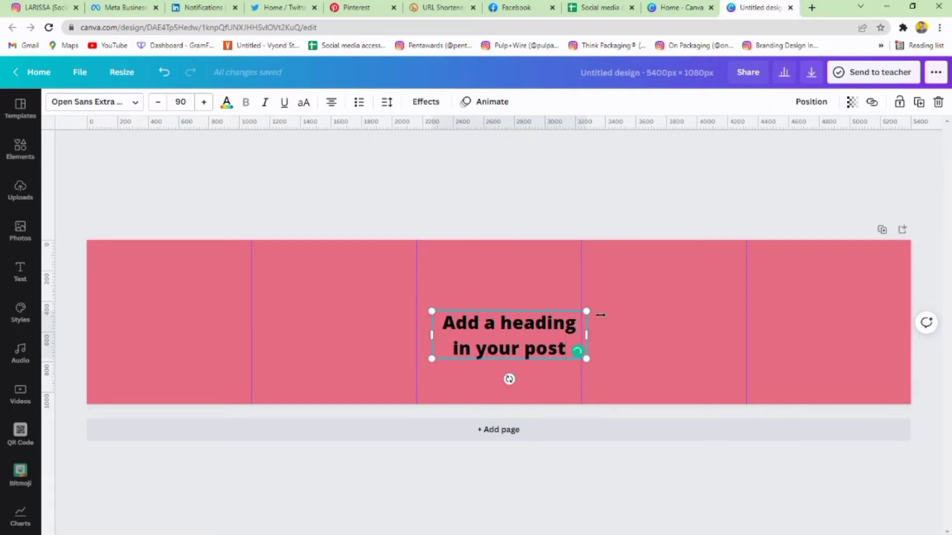
Left-align the heading and narrow its text box so the text wraps onto four lines.
{"action": "left_click", "coordinate": [332, 103]}
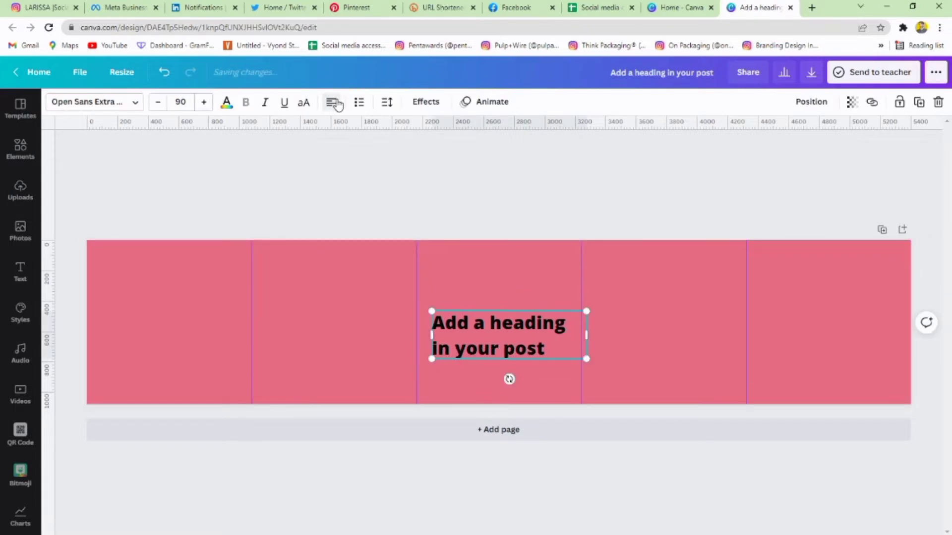
{"action": "left_click_drag", "start_coordinate": [586, 336], "coordinate": [471, 307]}
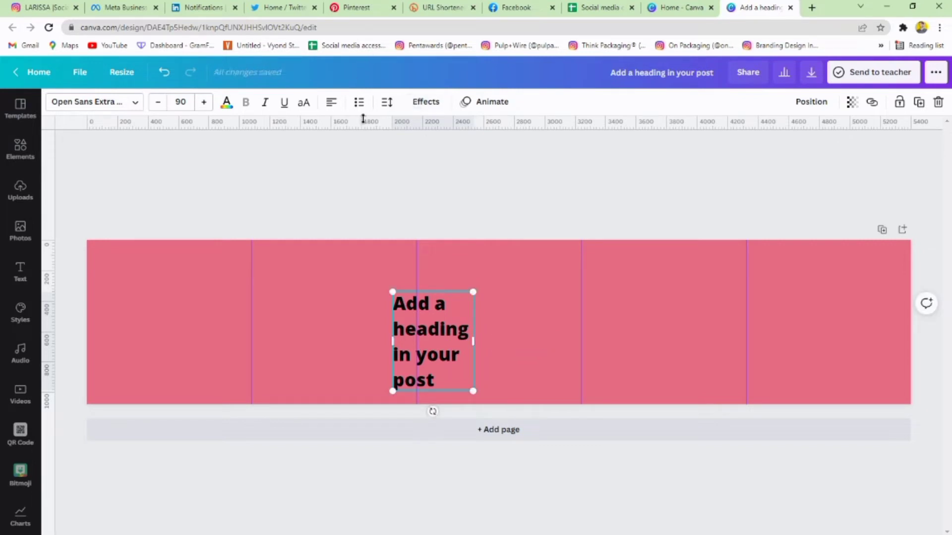
Change the heading's font to Anton and move the heading into the second section.
{"action": "left_click", "coordinate": [133, 102]}
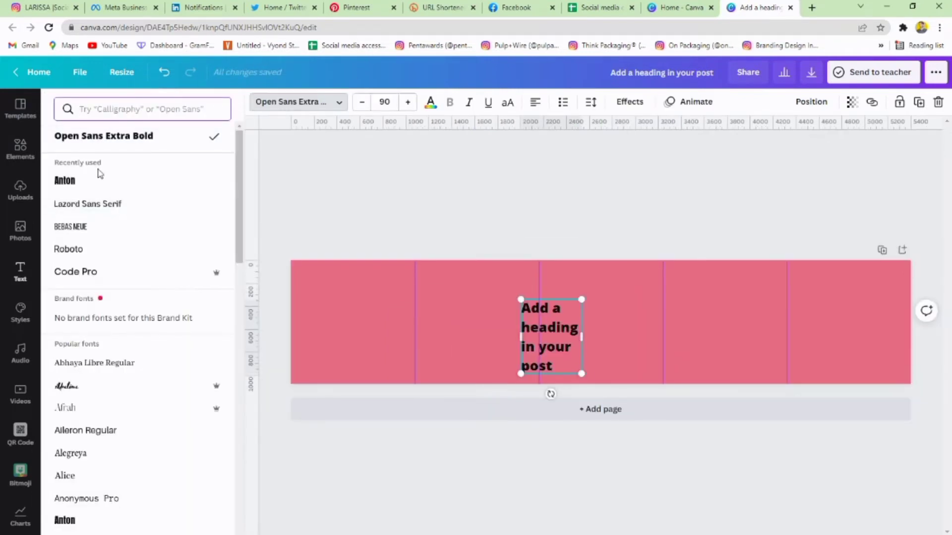
{"action": "left_click_drag", "start_coordinate": [551, 343], "coordinate": [458, 315]}
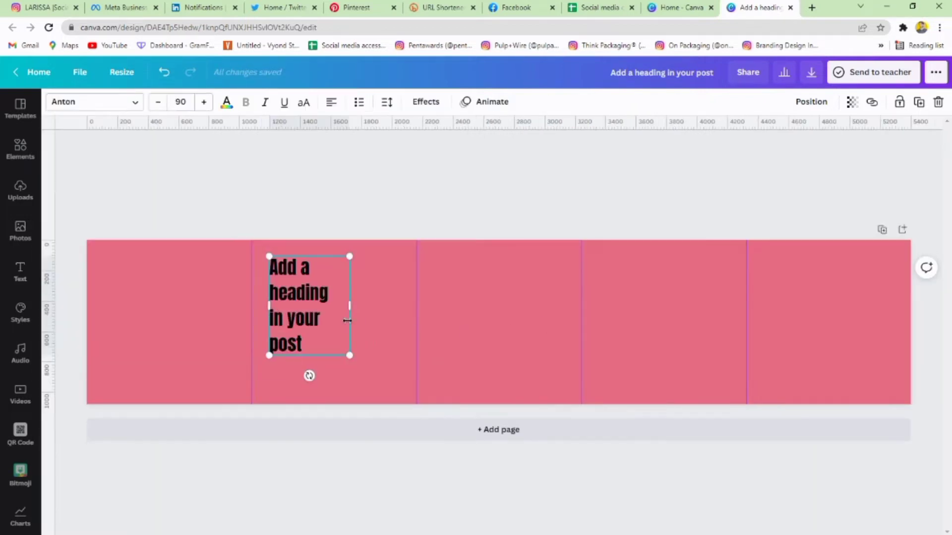
{"action": "left_click", "coordinate": [441, 180]}
Tighten the line spacing of the heading.
{"action": "left_click", "coordinate": [305, 310]}
{"action": "left_click", "coordinate": [387, 103]}
{"action": "left_click_drag", "start_coordinate": [486, 170], "coordinate": [478, 173]}
Fit the heading's text box to its words, move it into the first section and enlarge it to about size 134.
{"action": "left_click_drag", "start_coordinate": [362, 293], "coordinate": [332, 299]}
{"action": "left_click_drag", "start_coordinate": [267, 297], "coordinate": [98, 318]}
{"action": "left_click_drag", "start_coordinate": [166, 349], "coordinate": [189, 388]}
{"action": "left_click_drag", "start_coordinate": [138, 332], "coordinate": [134, 324]}
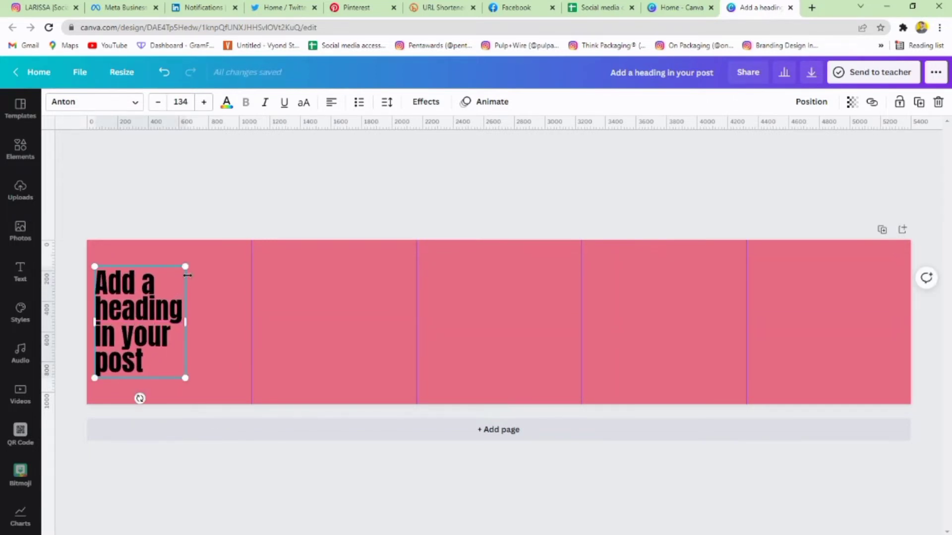
Scale the heading down slightly and reposition it near the left side of the first section.
{"action": "mouse_move", "coordinate": [187, 273]}
{"action": "left_mouse_down"}
{"action": "mouse_move", "coordinate": [180, 274]}
{"action": "mouse_move", "coordinate": [195, 272]}
{"action": "mouse_move", "coordinate": [178, 276]}
{"action": "left_mouse_up"}
{"action": "left_click_drag", "start_coordinate": [133, 302], "coordinate": [141, 300]}
{"action": "left_click", "coordinate": [205, 313]}
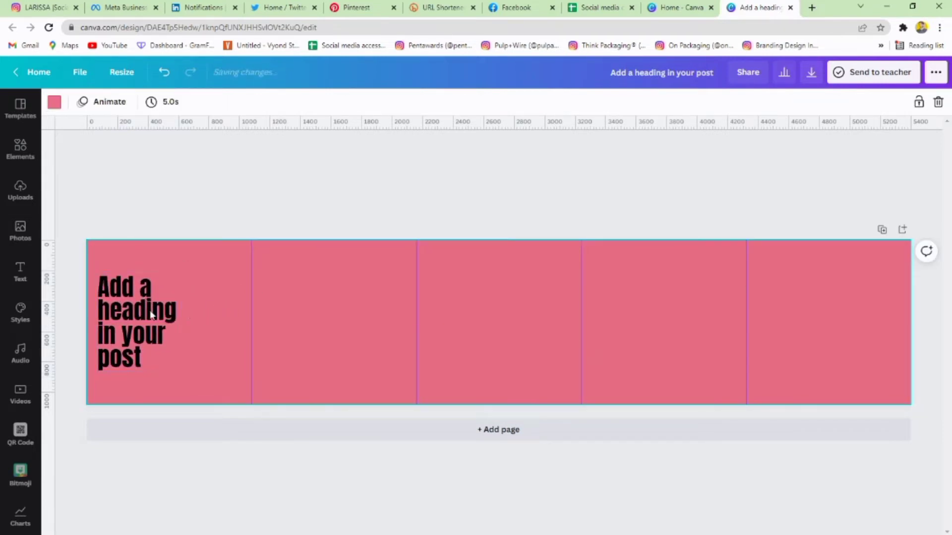
Search the stock photos for "girl" and add the smiling woman in a hooded denim jacket to the design.
{"action": "left_click", "coordinate": [16, 239]}
{"action": "left_click", "coordinate": [145, 109]}
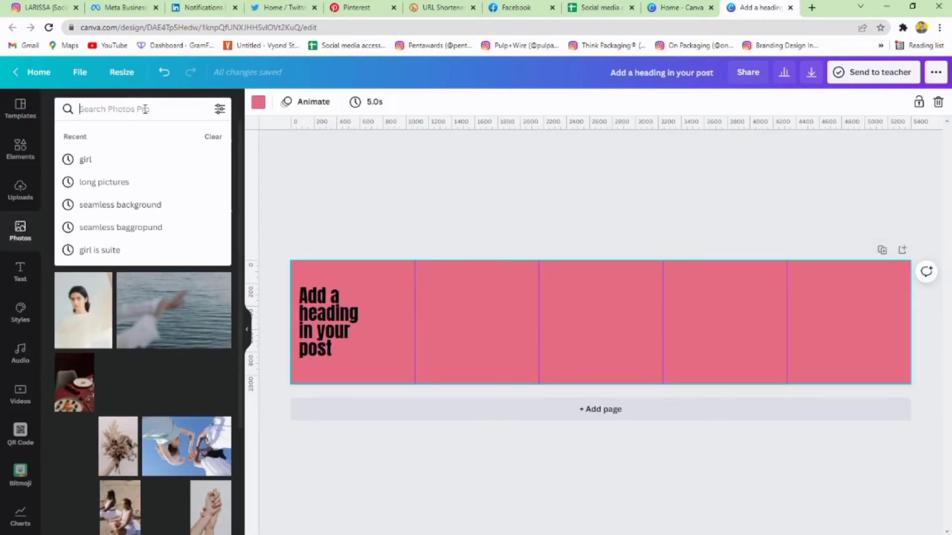
{"action": "type", "text": "gir"}
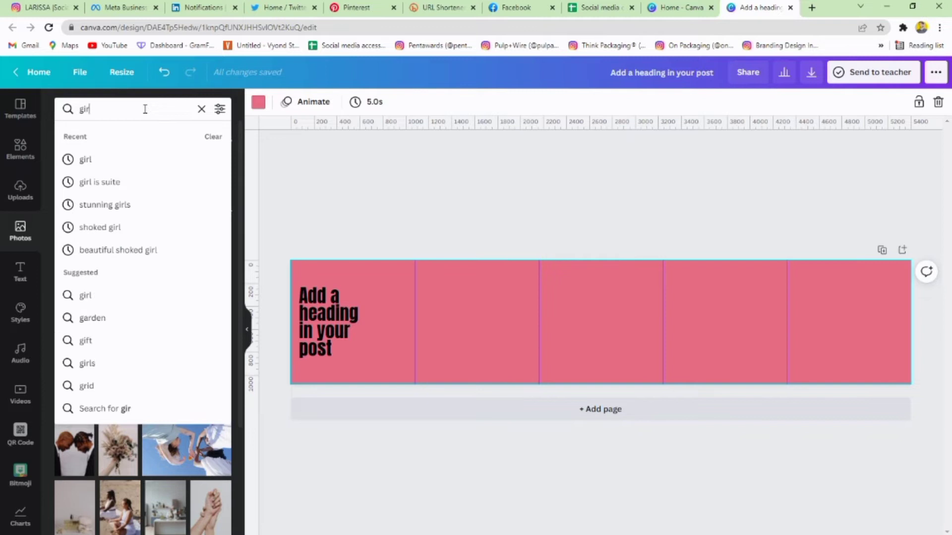
{"action": "type", "text": "l"}
{"action": "key", "text": "Return"}
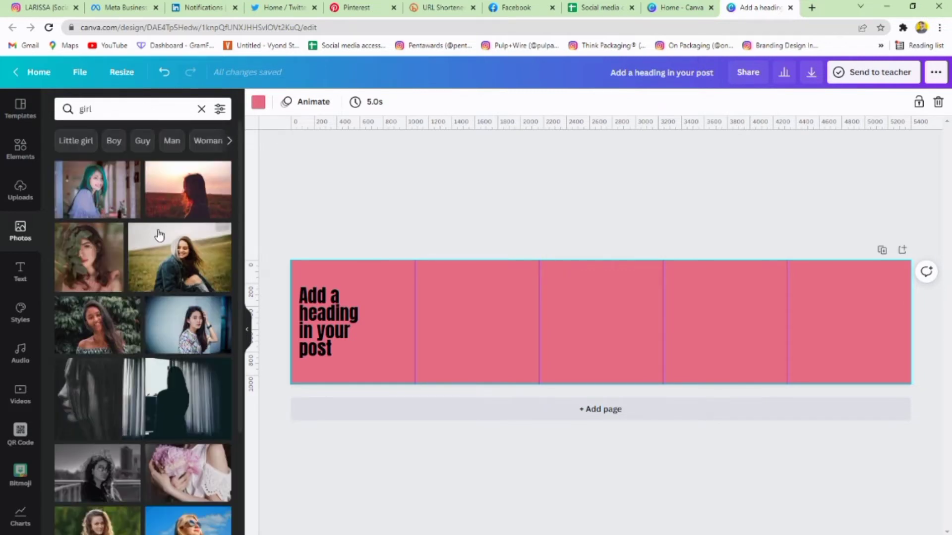
{"action": "left_click", "coordinate": [179, 269]}
{"action": "left_click", "coordinate": [247, 329]}
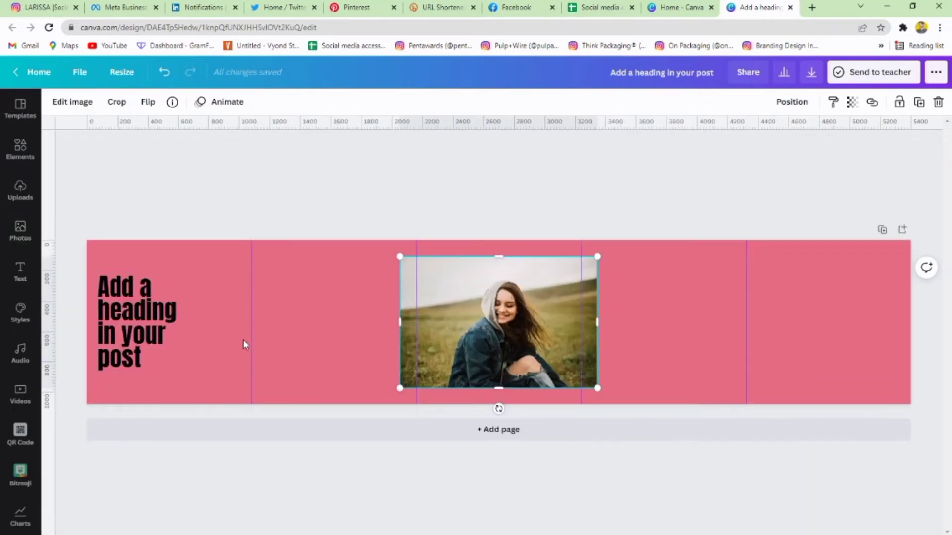
Remove the background from the woman's photo and crop the empty space around the cutout.
{"action": "left_click", "coordinate": [64, 105]}
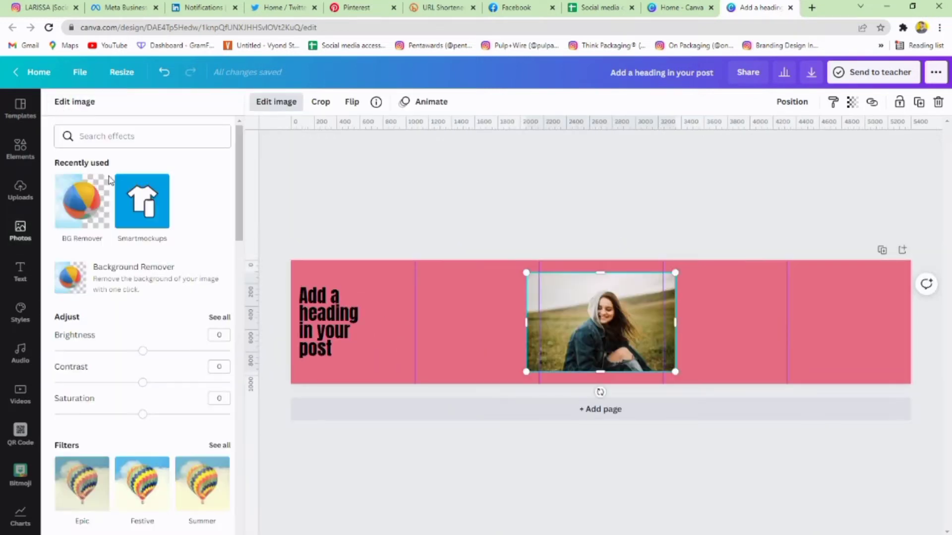
{"action": "left_click", "coordinate": [73, 281]}
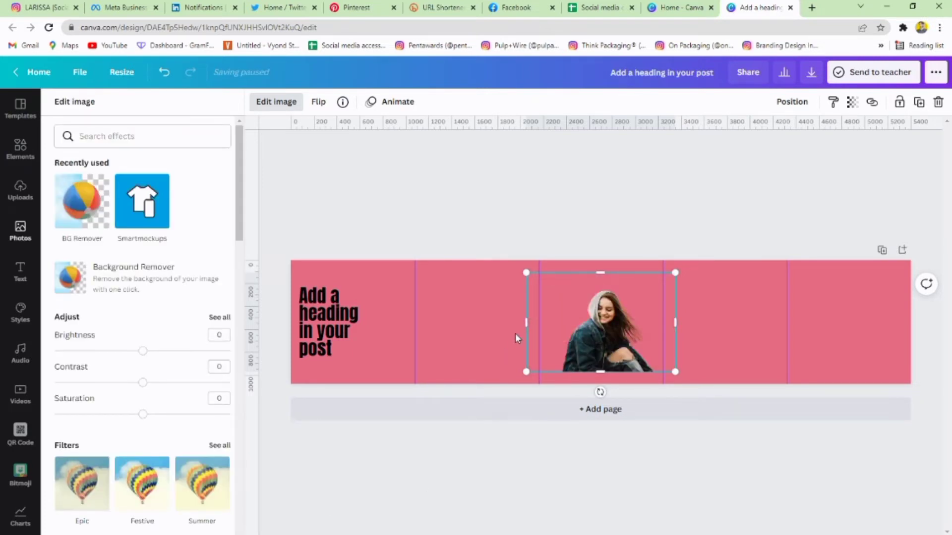
{"action": "left_click_drag", "start_coordinate": [527, 324], "coordinate": [559, 327]}
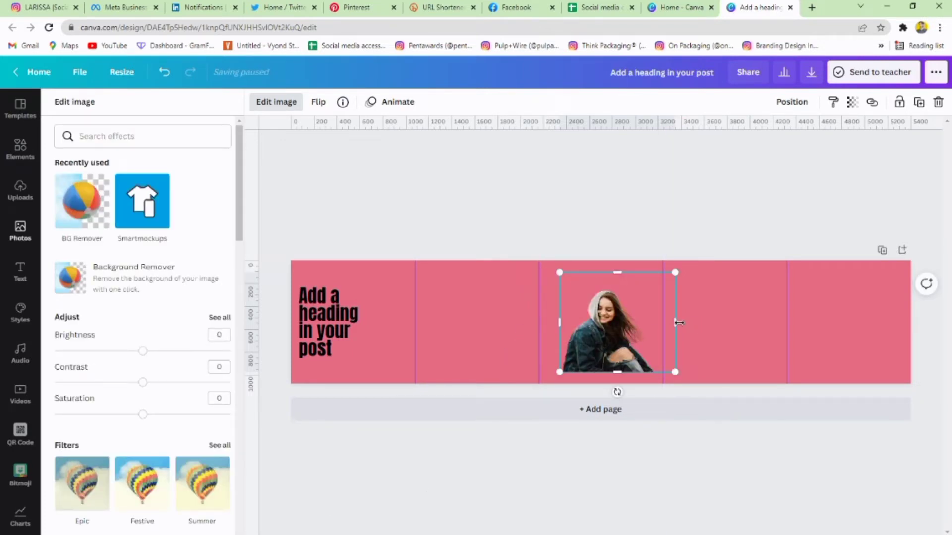
{"action": "left_click_drag", "start_coordinate": [678, 323], "coordinate": [562, 342]}
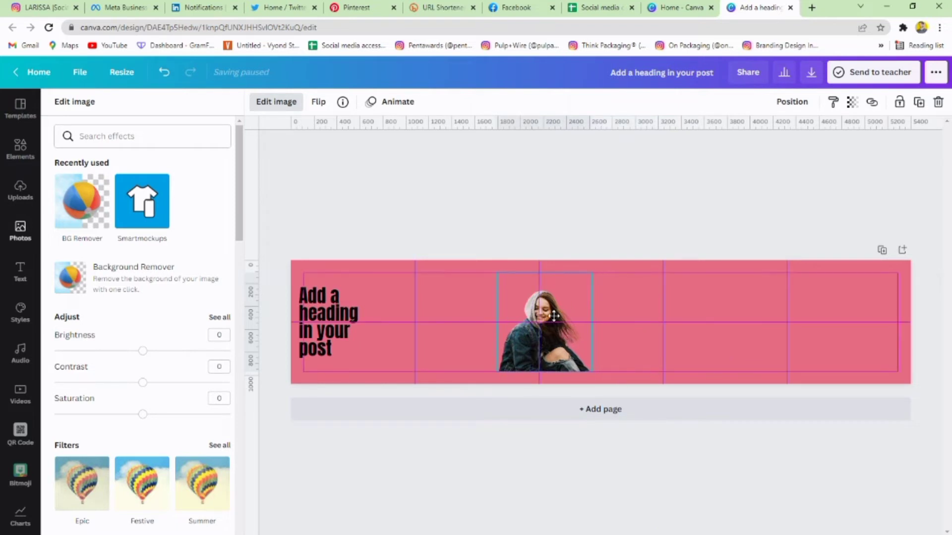
{"action": "left_click_drag", "start_coordinate": [539, 273], "coordinate": [540, 286]}
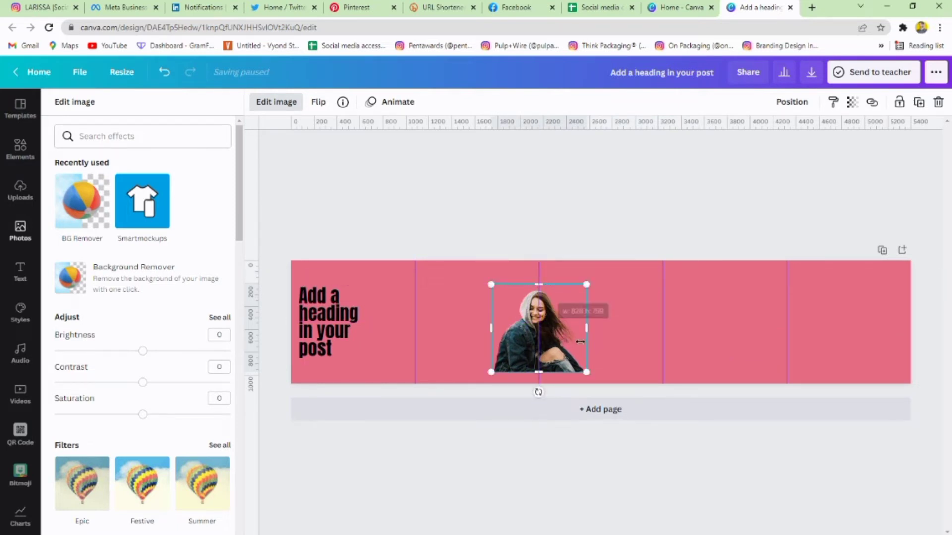
Place the woman's cutout on the bottom edge, centred across the first guide, and enlarge it to about the full canvas height.
{"action": "left_click_drag", "start_coordinate": [566, 340], "coordinate": [426, 352]}
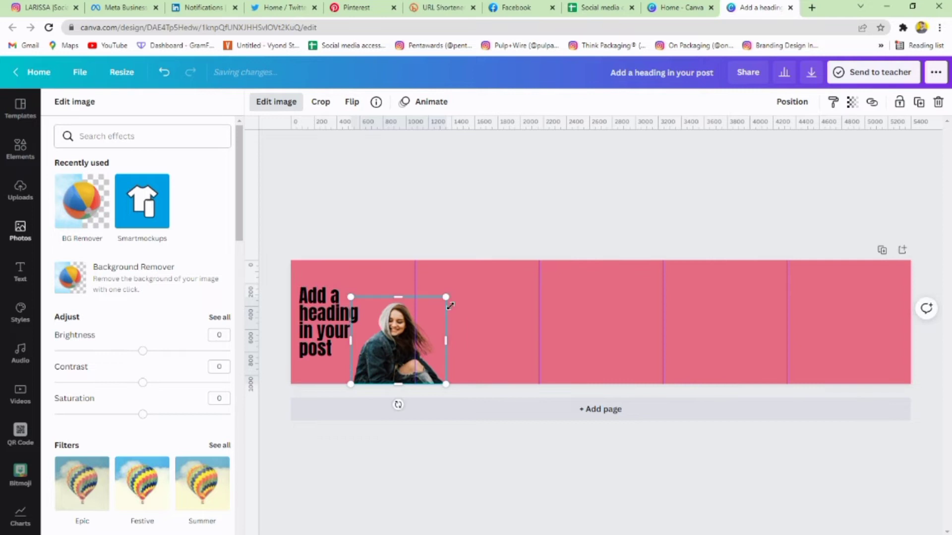
{"action": "left_click_drag", "start_coordinate": [446, 297], "coordinate": [496, 277]}
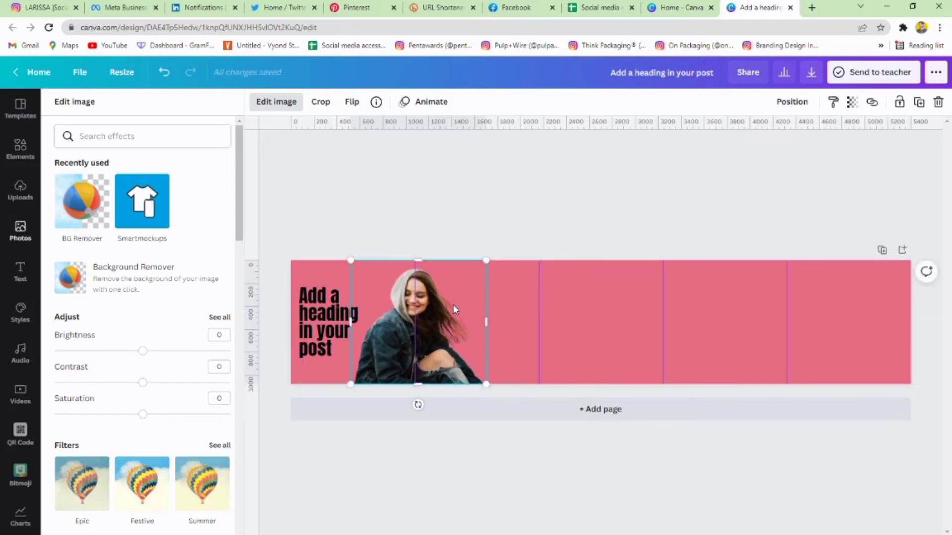
{"action": "left_click_drag", "start_coordinate": [453, 306], "coordinate": [453, 301]}
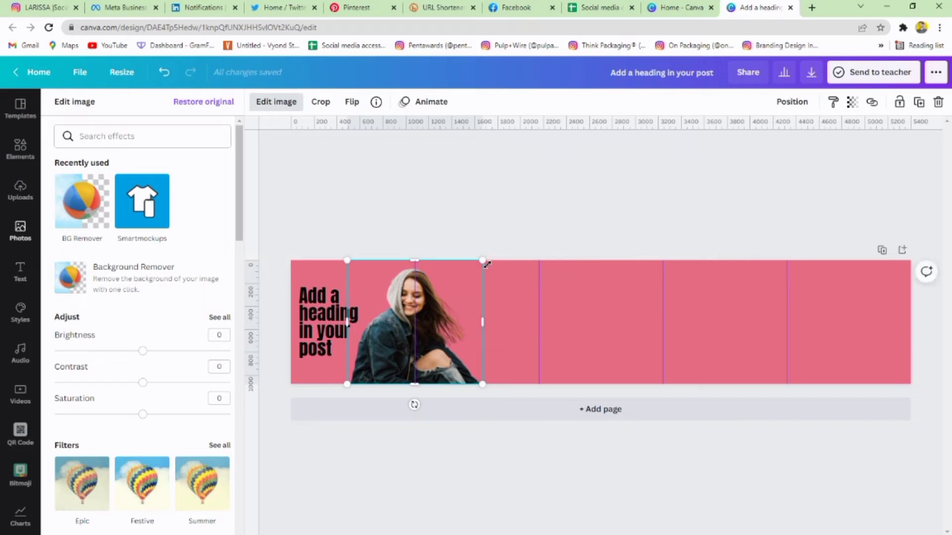
{"action": "left_click_drag", "start_coordinate": [487, 264], "coordinate": [488, 257]}
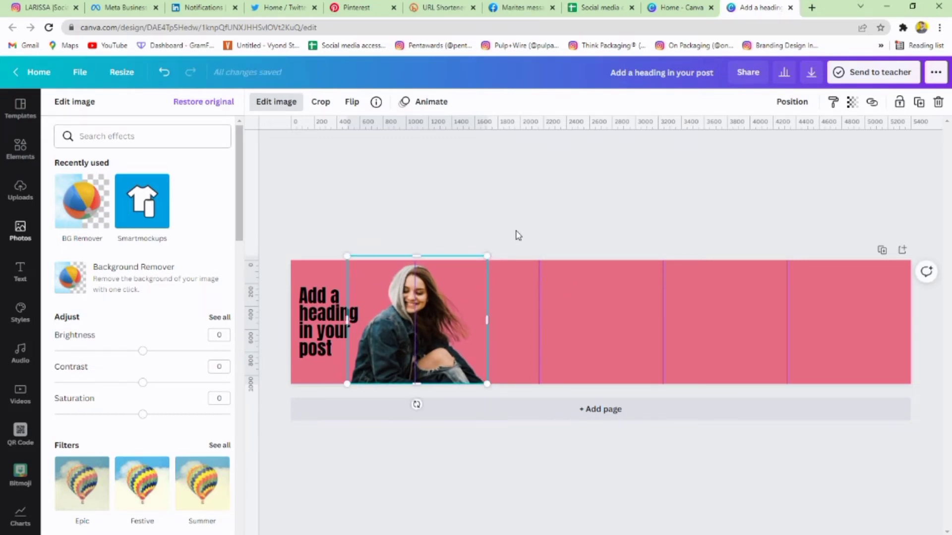
{"action": "left_click", "coordinate": [518, 235]}
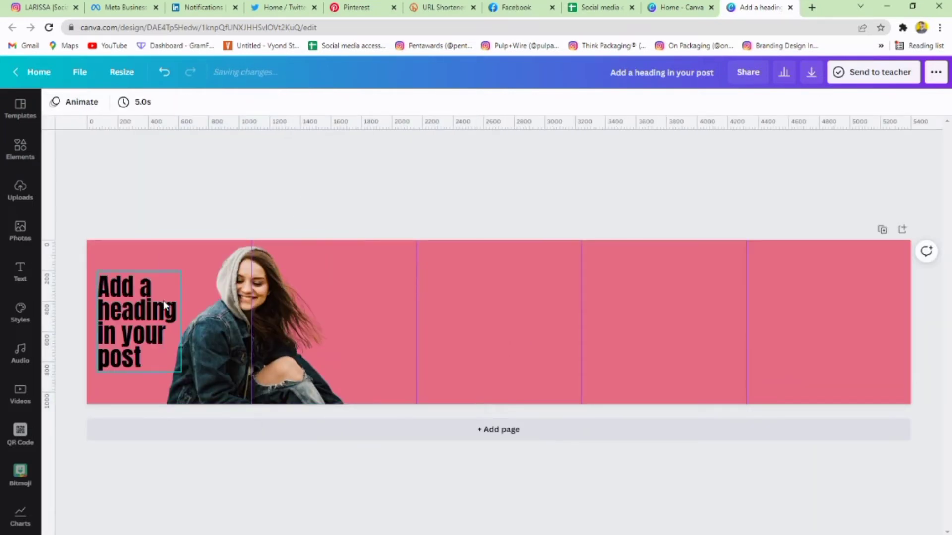
Duplicate the heading into the second section, beside the woman, and replace the copy's text with "header".
{"action": "left_click", "coordinate": [138, 318]}
{"action": "left_click_drag", "start_coordinate": [138, 317], "coordinate": [365, 318], "text": "alt"}
{"action": "double_click", "coordinate": [364, 320]}
{"action": "key", "text": "ctrl+a"}
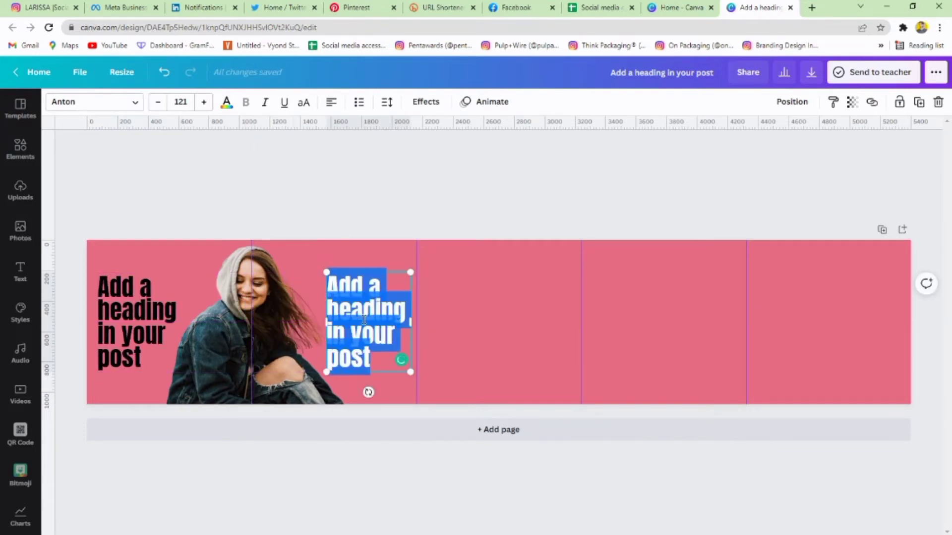
{"action": "type", "text": "header"}
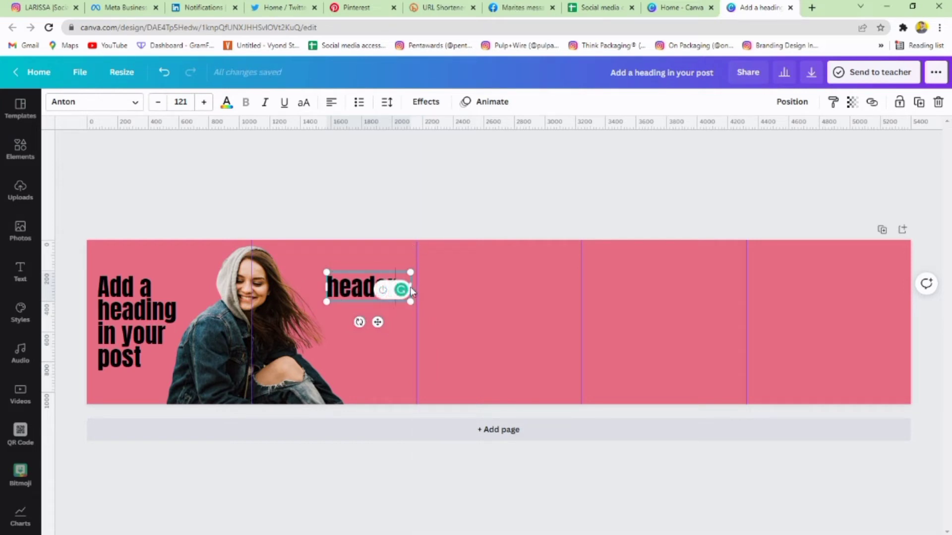
Capitalize the copied text as "Header", fit its box to the word and scale it down to size 82.3.
{"action": "left_click", "coordinate": [407, 236]}
{"action": "left_click", "coordinate": [386, 296]}
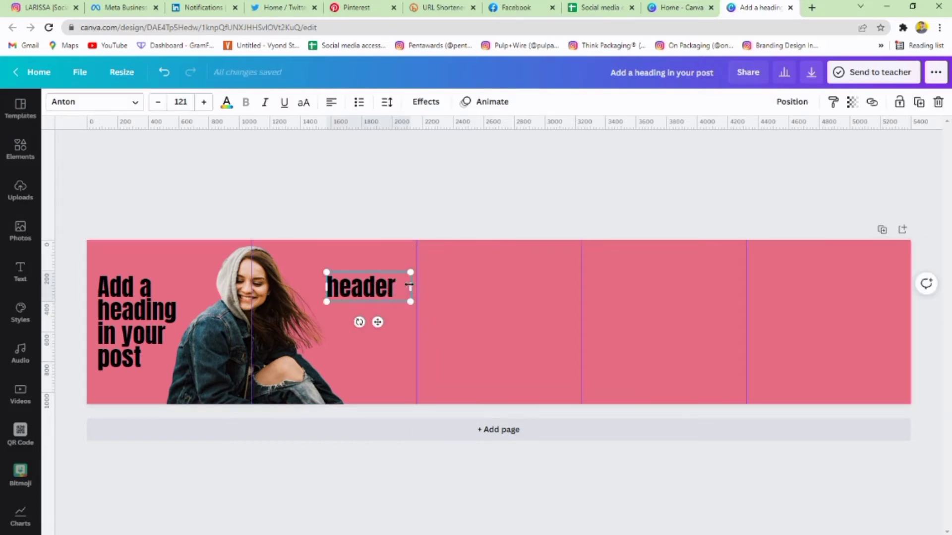
{"action": "left_click_drag", "start_coordinate": [409, 286], "coordinate": [395, 287]}
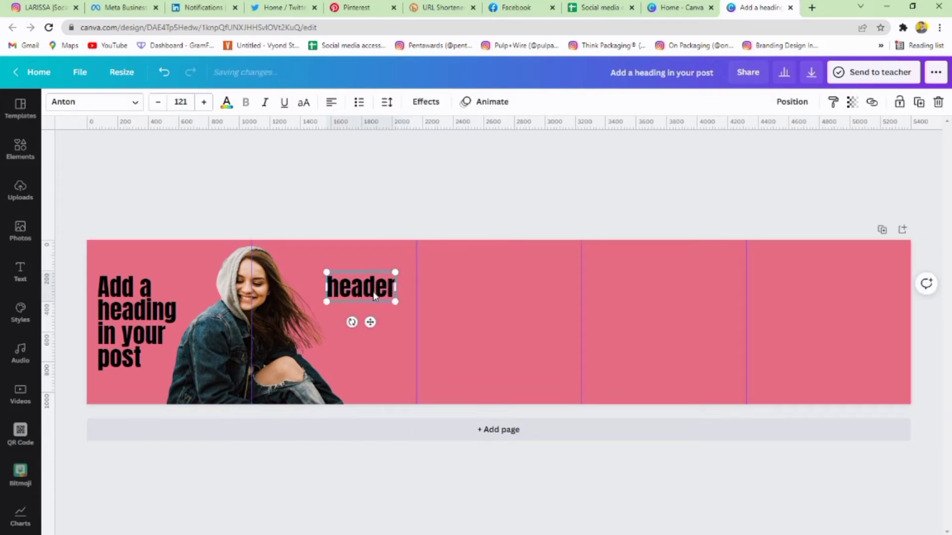
{"action": "left_click", "coordinate": [343, 287]}
{"action": "key", "text": "BackSpace"}
{"action": "type", "text": "H"}
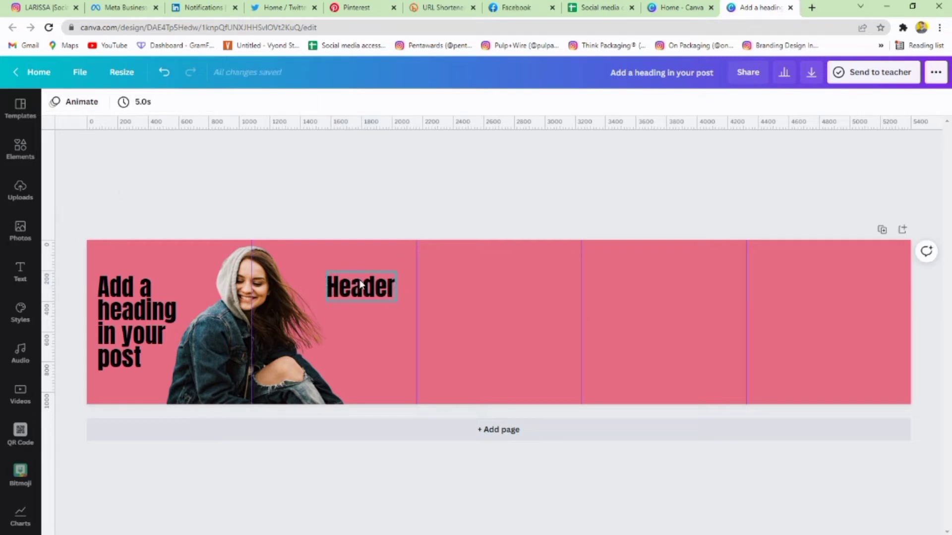
{"action": "mouse_move", "coordinate": [359, 286]}
{"action": "left_mouse_down"}
{"action": "mouse_move", "coordinate": [395, 299]}
{"action": "mouse_move", "coordinate": [365, 283]}
{"action": "left_mouse_up"}
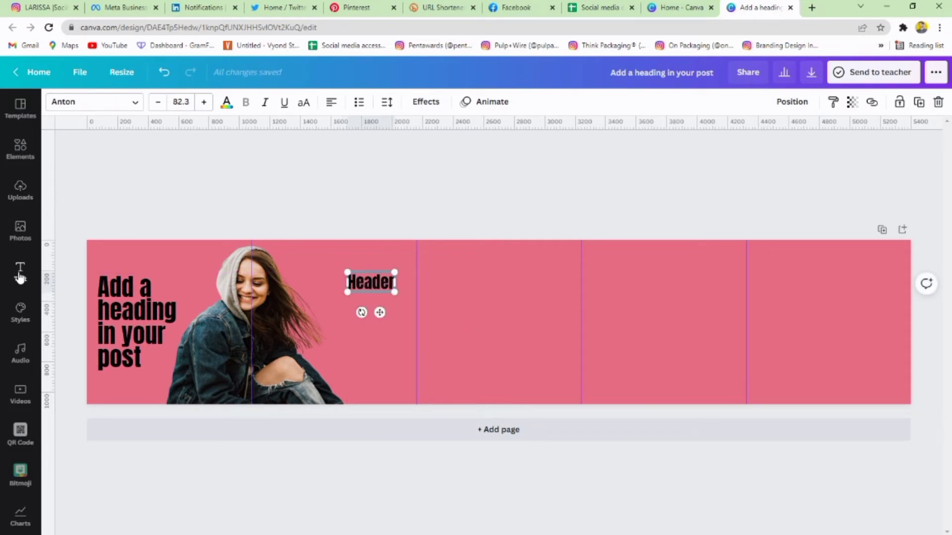
Add a subheading below "Header", widen its text box and break "Add a subheading" into two lines after "Add a".
{"action": "left_click", "coordinate": [20, 271]}
{"action": "left_click", "coordinate": [133, 198]}
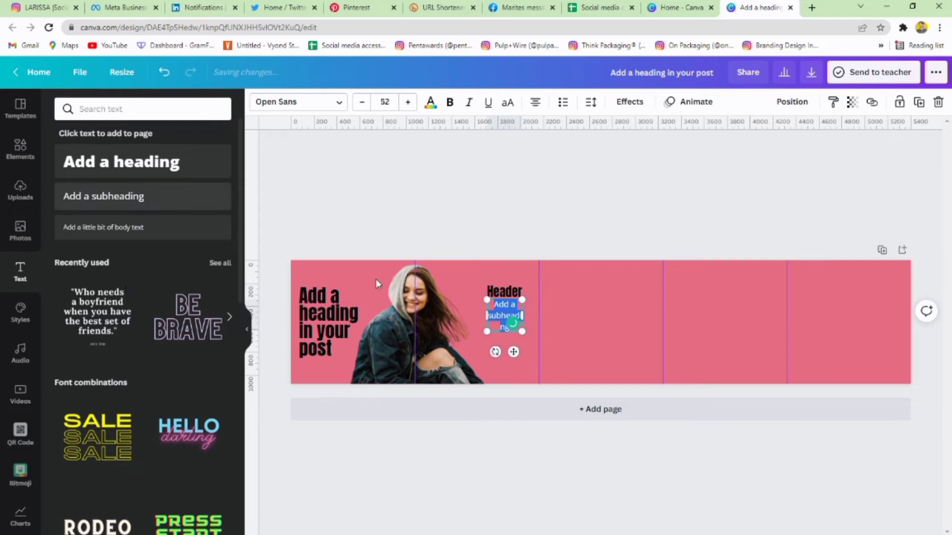
{"action": "left_click_drag", "start_coordinate": [522, 315], "coordinate": [564, 315]}
{"action": "left_click", "coordinate": [517, 304]}
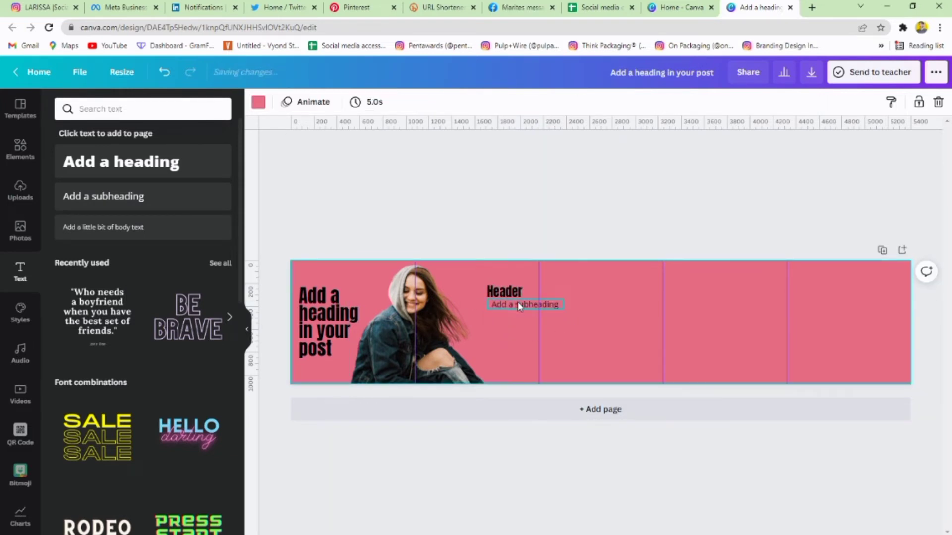
{"action": "left_click", "coordinate": [518, 303]}
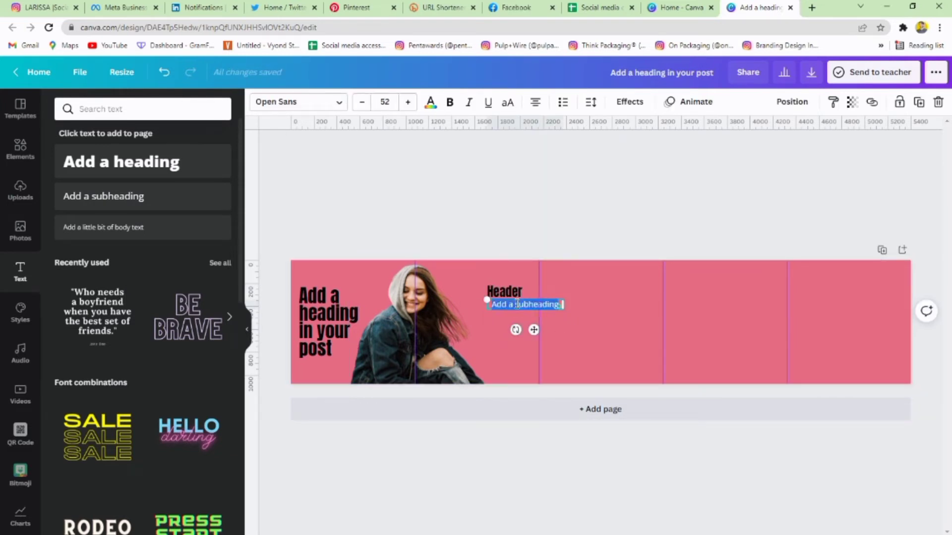
{"action": "left_click", "coordinate": [517, 304]}
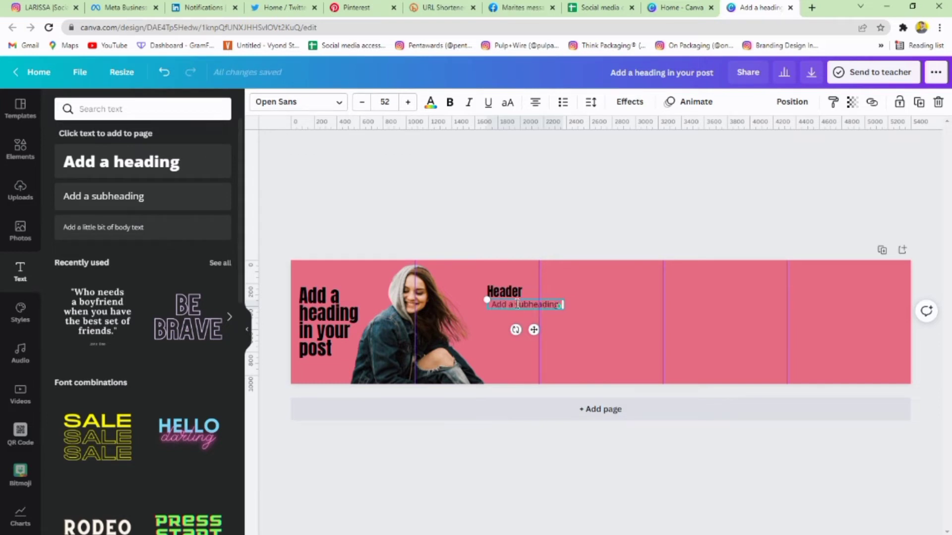
{"action": "key", "text": "Return"}
{"action": "left_click", "coordinate": [516, 328]}
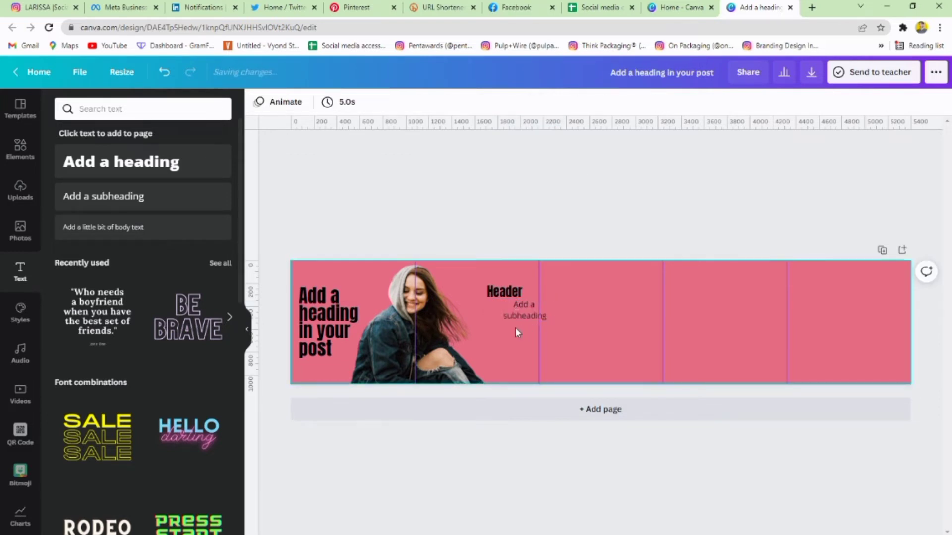
Left-align the subheading and narrow its text box to fit the words.
{"action": "left_click", "coordinate": [516, 310]}
{"action": "left_click", "coordinate": [535, 102]}
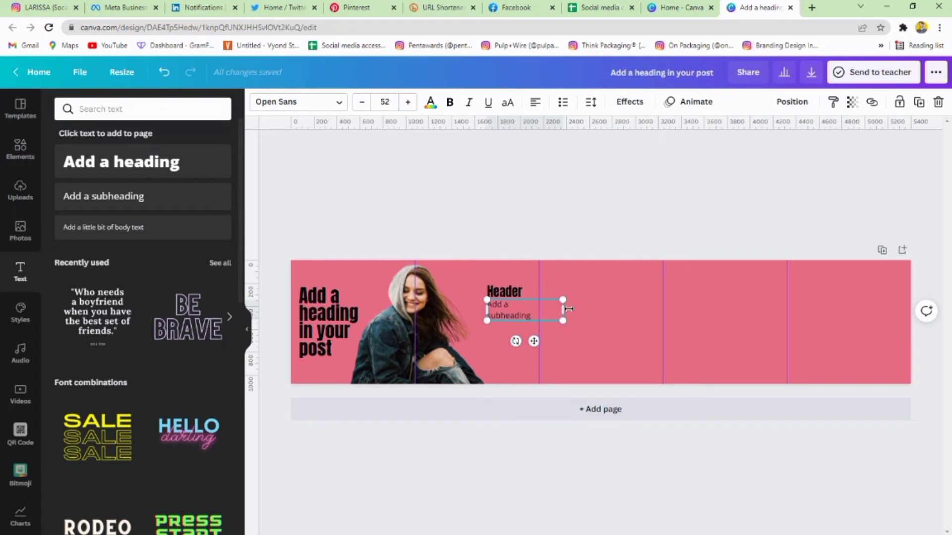
{"action": "left_click_drag", "start_coordinate": [569, 309], "coordinate": [533, 308]}
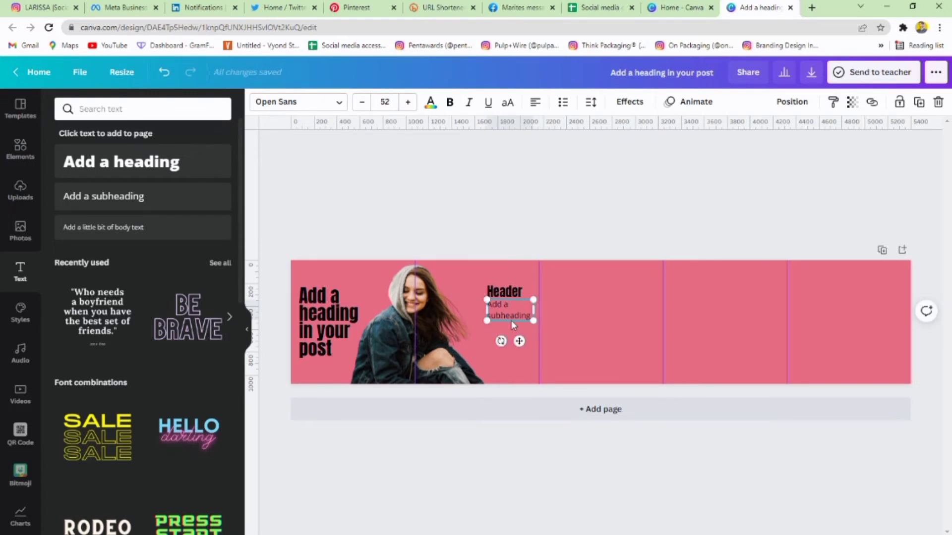
Tighten the subheading's line spacing to 0.96.
{"action": "left_click", "coordinate": [591, 104]}
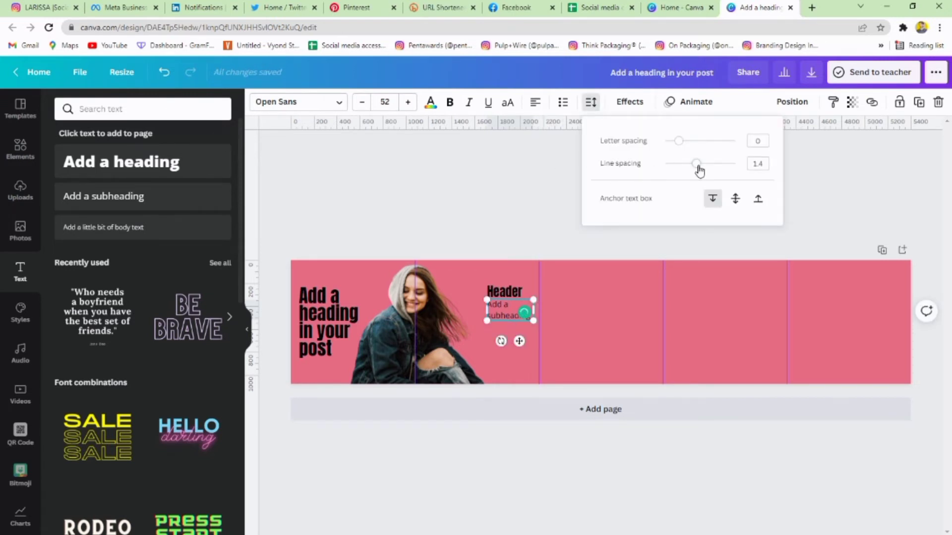
{"action": "left_click_drag", "start_coordinate": [698, 166], "coordinate": [686, 166]}
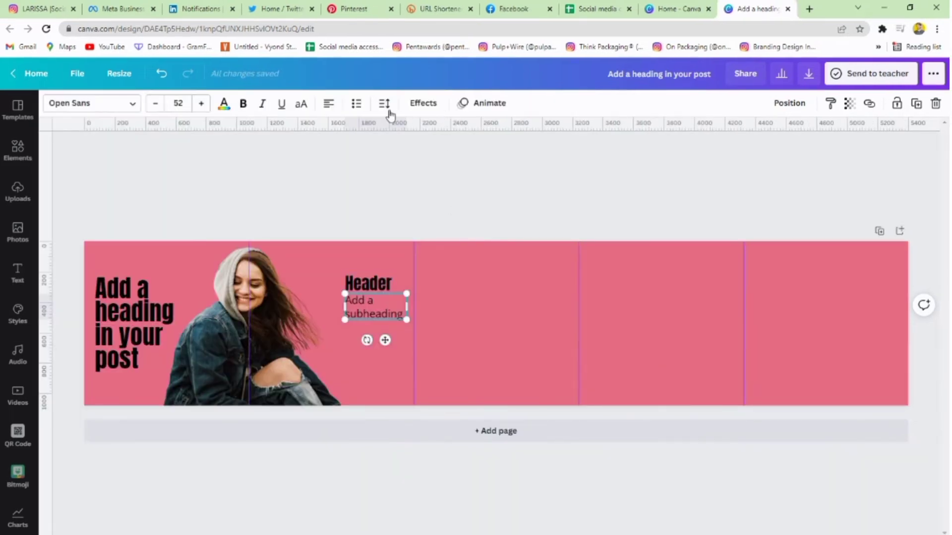
{"action": "left_click", "coordinate": [385, 105]}
{"action": "left_click_drag", "start_coordinate": [486, 166], "coordinate": [475, 179]}
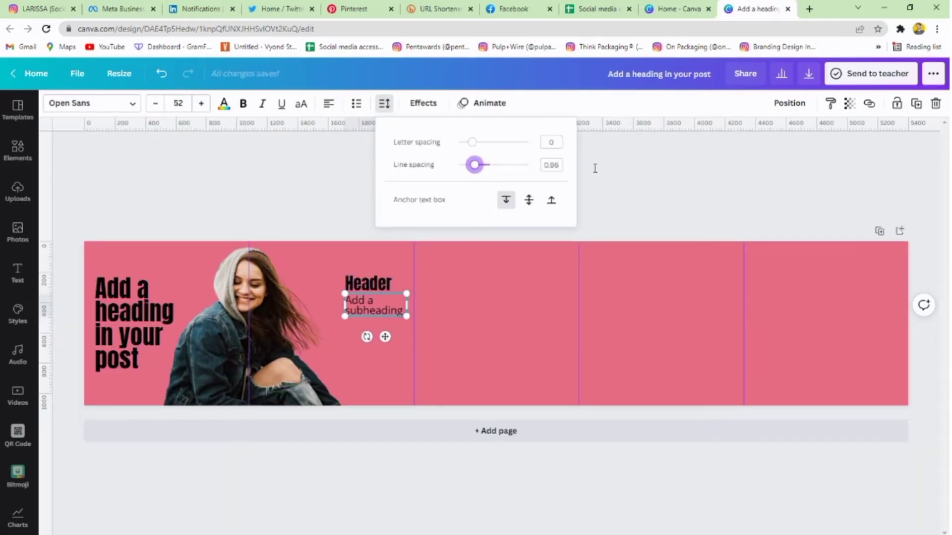
{"action": "left_click", "coordinate": [629, 167]}
{"action": "left_click", "coordinate": [577, 199]}
Group "Header" with its subheading and place a duplicate of the group at the same height in the third section.
{"action": "left_click_drag", "start_coordinate": [379, 256], "coordinate": [376, 334]}
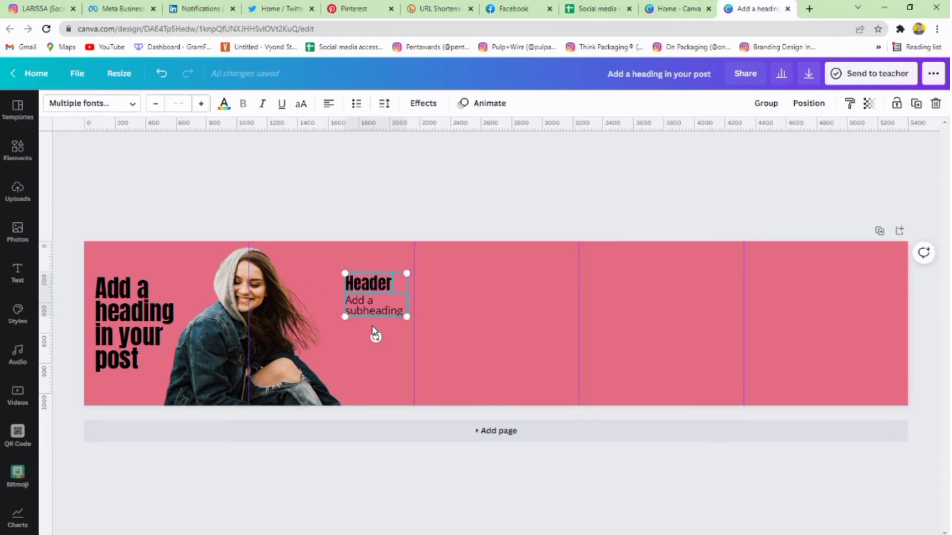
{"action": "key", "text": "ctrl+g"}
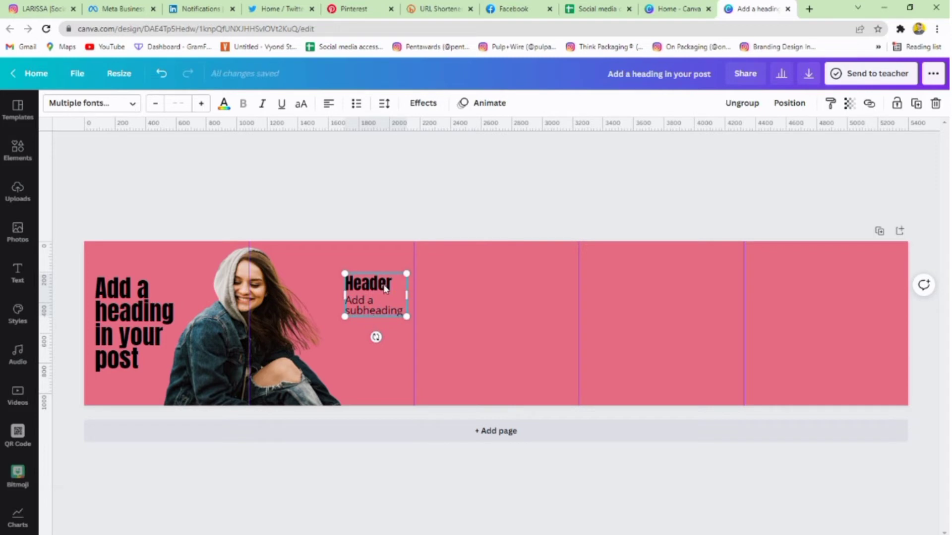
{"action": "left_click", "coordinate": [490, 204]}
{"action": "left_click", "coordinate": [374, 296]}
{"action": "key", "text": "ctrl+d"}
{"action": "left_click_drag", "start_coordinate": [374, 296], "coordinate": [536, 294]}
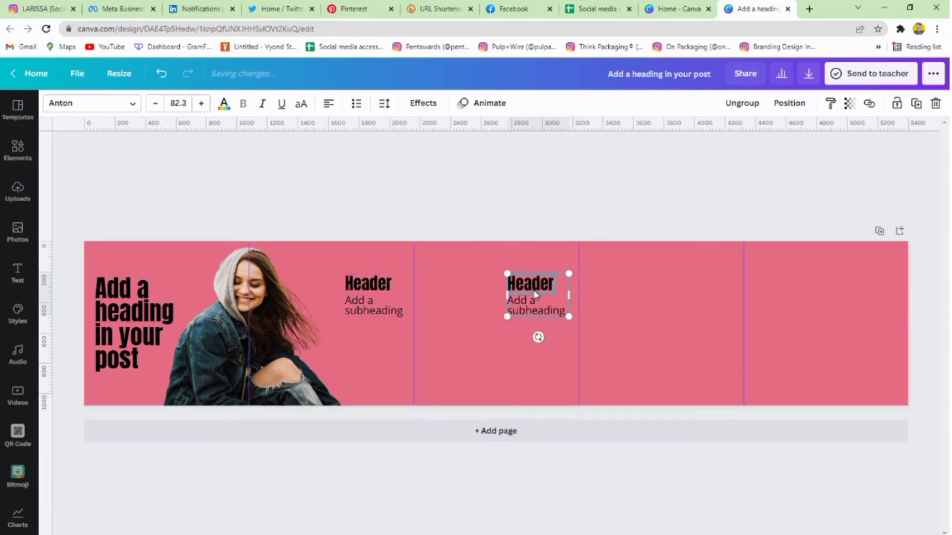
{"action": "left_click", "coordinate": [419, 194]}
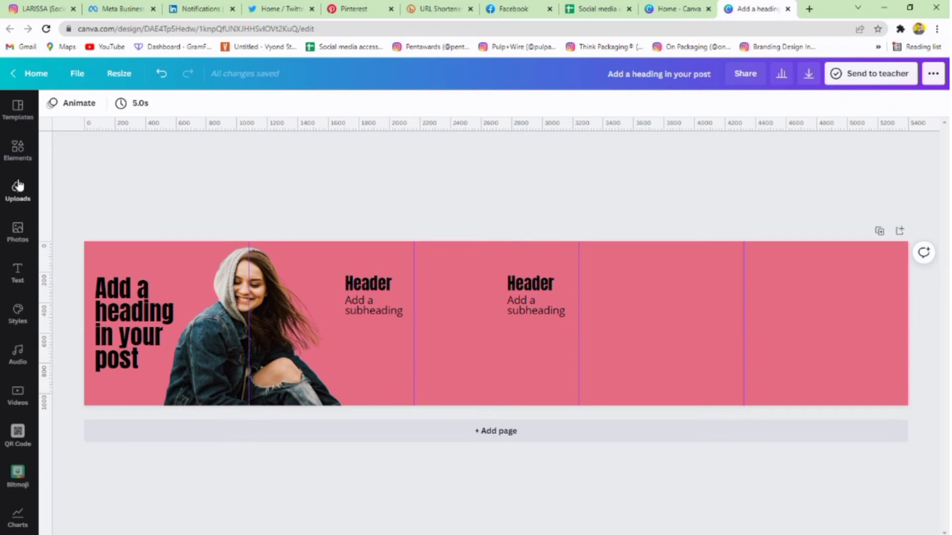
Add the glossy red heart from the recently used elements to the design.
{"action": "left_click", "coordinate": [11, 162]}
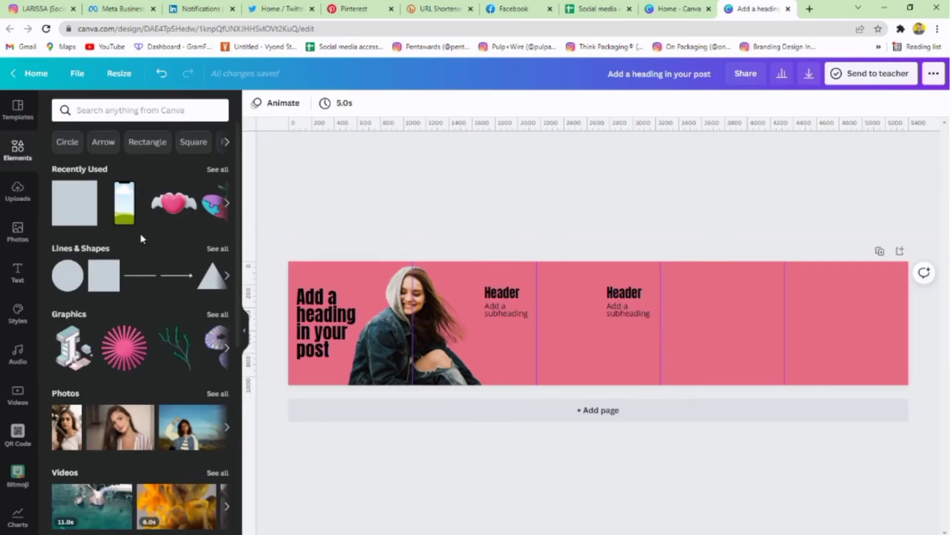
{"action": "left_click", "coordinate": [217, 171]}
{"action": "scroll", "coordinate": [171, 268], "scroll_direction": "down", "scroll_amount": 4}
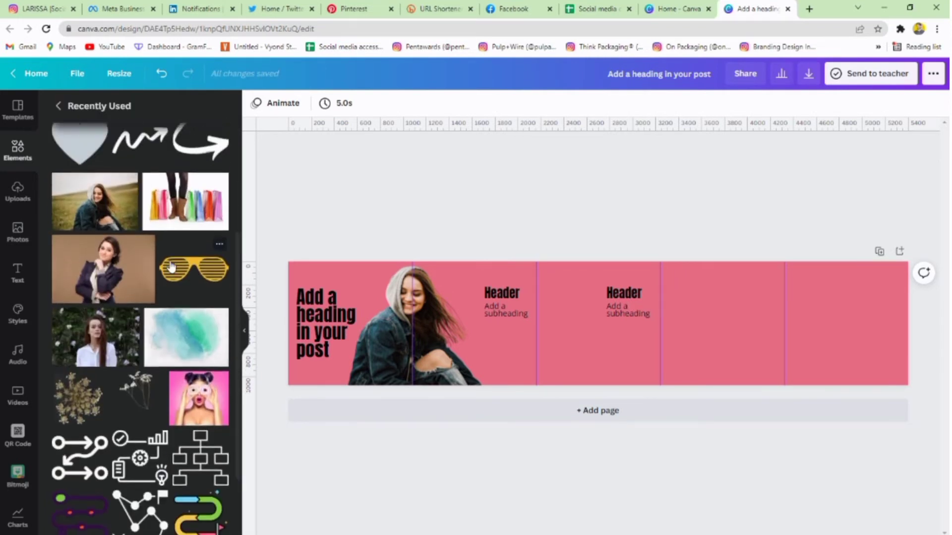
{"action": "scroll", "coordinate": [171, 268], "scroll_direction": "up", "scroll_amount": 3}
{"action": "left_click", "coordinate": [197, 221]}
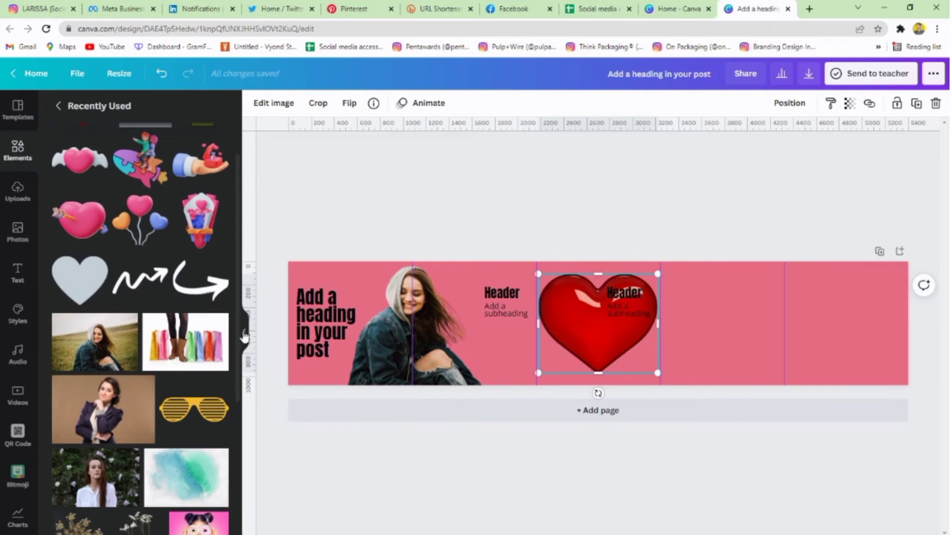
{"action": "left_click", "coordinate": [245, 335]}
Shrink the red heart, tilt it counter-clockwise and place it across the guide between the second and third sections, below the text.
{"action": "left_click_drag", "start_coordinate": [574, 257], "coordinate": [499, 290]}
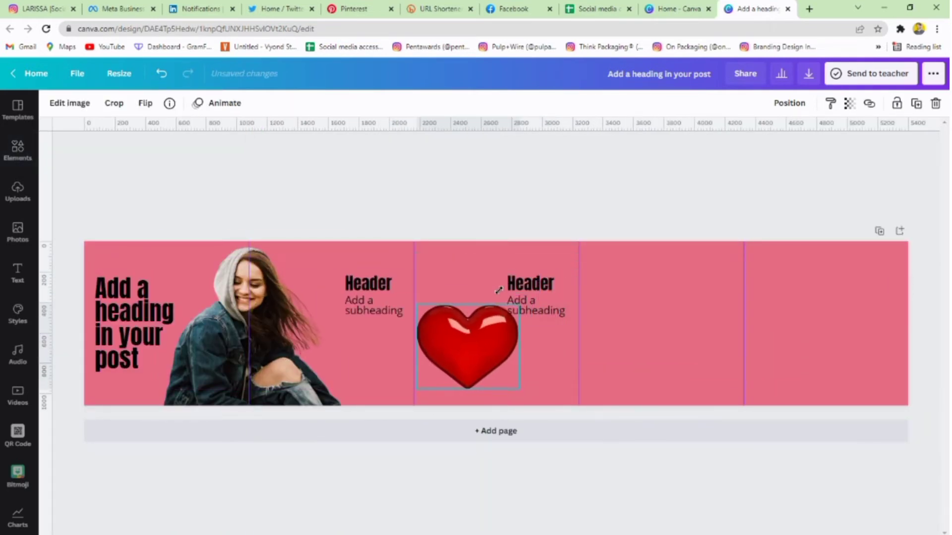
{"action": "left_click_drag", "start_coordinate": [467, 405], "coordinate": [418, 366]}
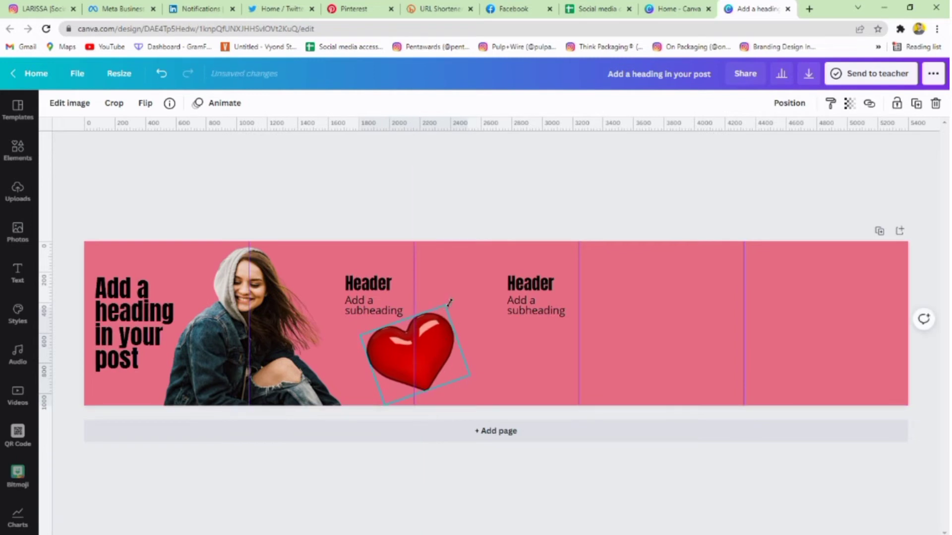
{"action": "left_click_drag", "start_coordinate": [449, 302], "coordinate": [446, 300]}
{"action": "left_click_drag", "start_coordinate": [418, 338], "coordinate": [417, 347]}
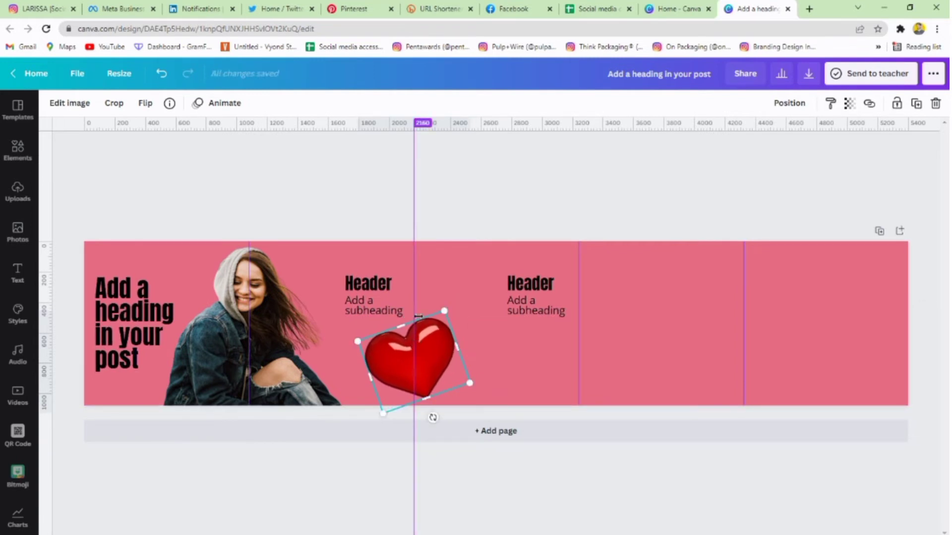
{"action": "left_click", "coordinate": [463, 221]}
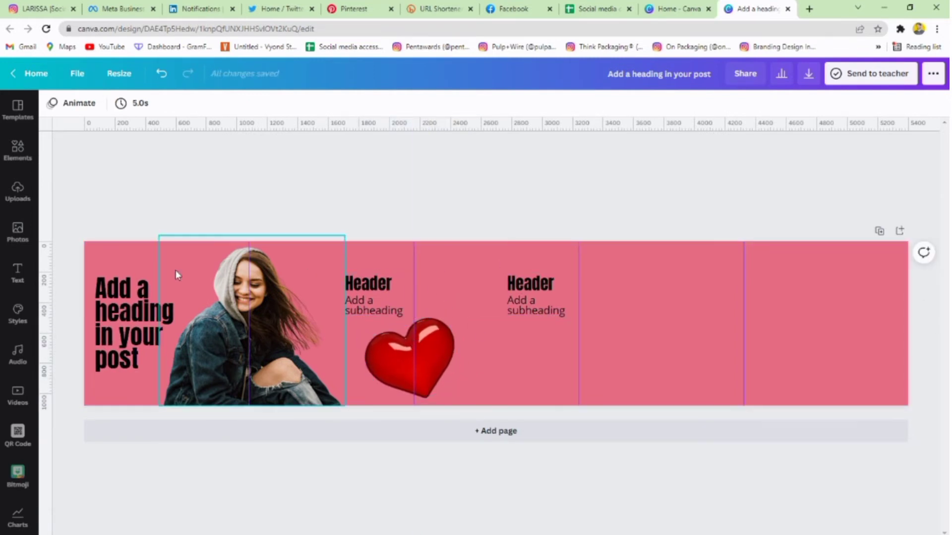
Add the 3D flower bouquet graphic from the recently used elements to the design.
{"action": "left_click", "coordinate": [19, 151]}
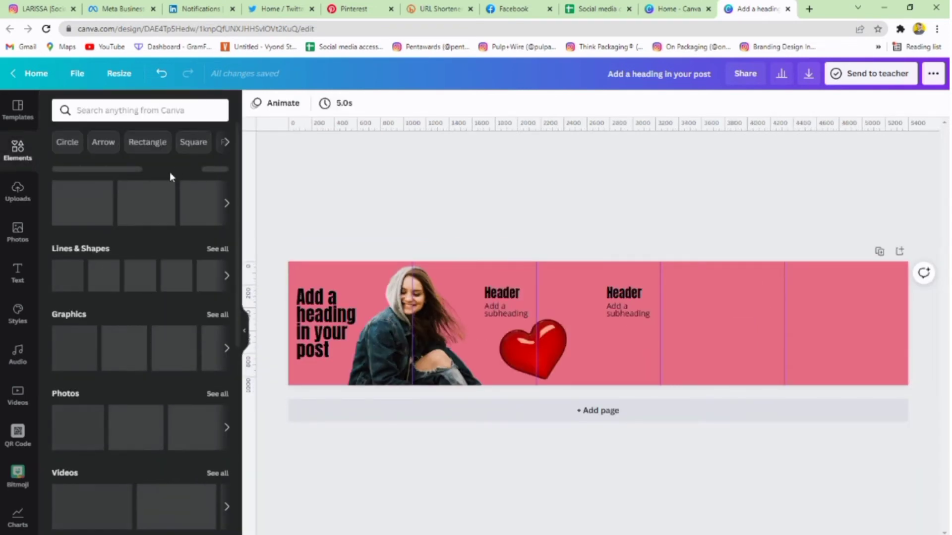
{"action": "left_click", "coordinate": [214, 170]}
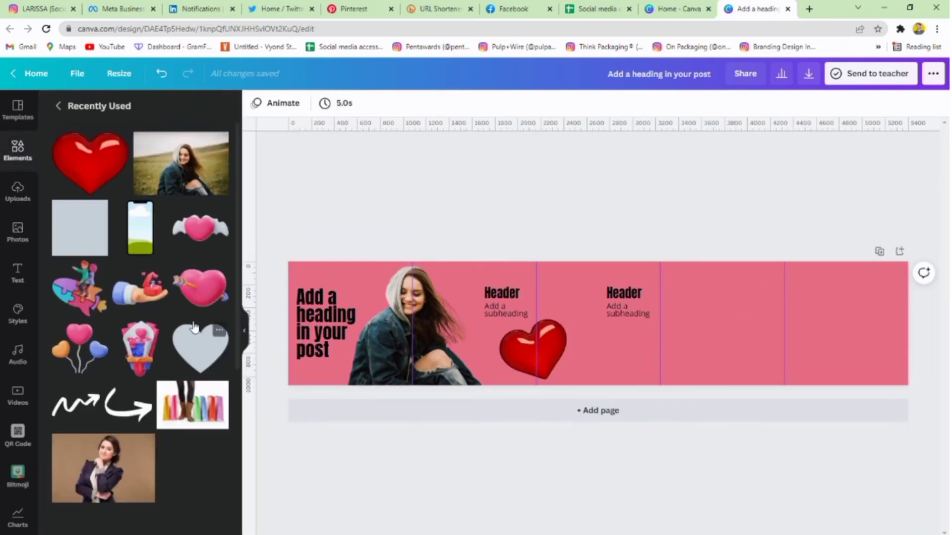
{"action": "scroll", "coordinate": [228, 379], "scroll_direction": "down", "scroll_amount": 1}
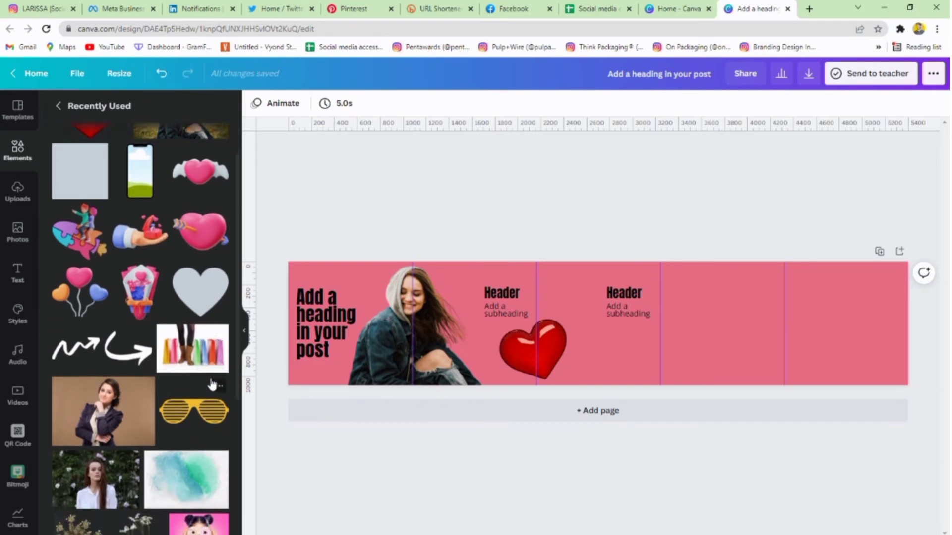
{"action": "scroll", "coordinate": [212, 385], "scroll_direction": "up", "scroll_amount": 1}
{"action": "left_click", "coordinate": [138, 353]}
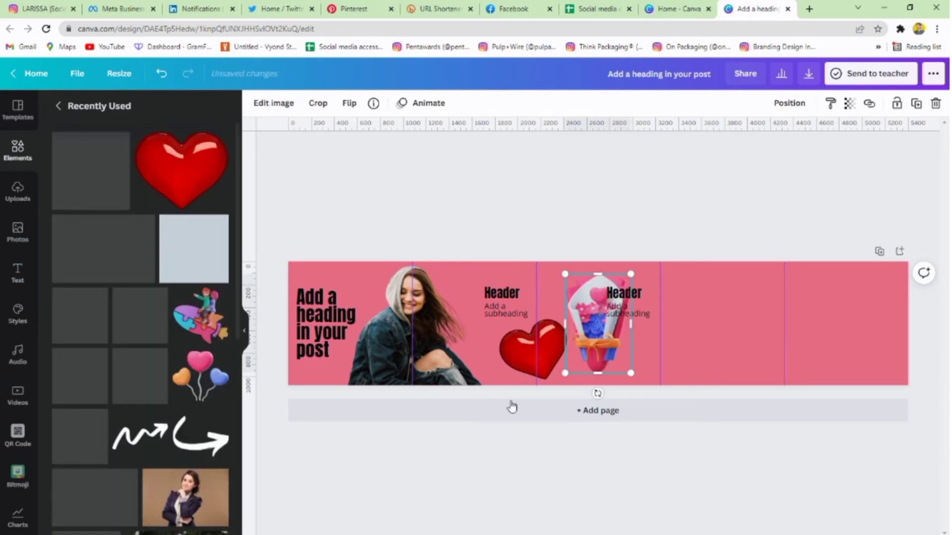
Tilt the bouquet clockwise, shrink it and place it across the guide between the third and fourth sections, below the text.
{"action": "left_click_drag", "start_coordinate": [608, 330], "coordinate": [661, 356]}
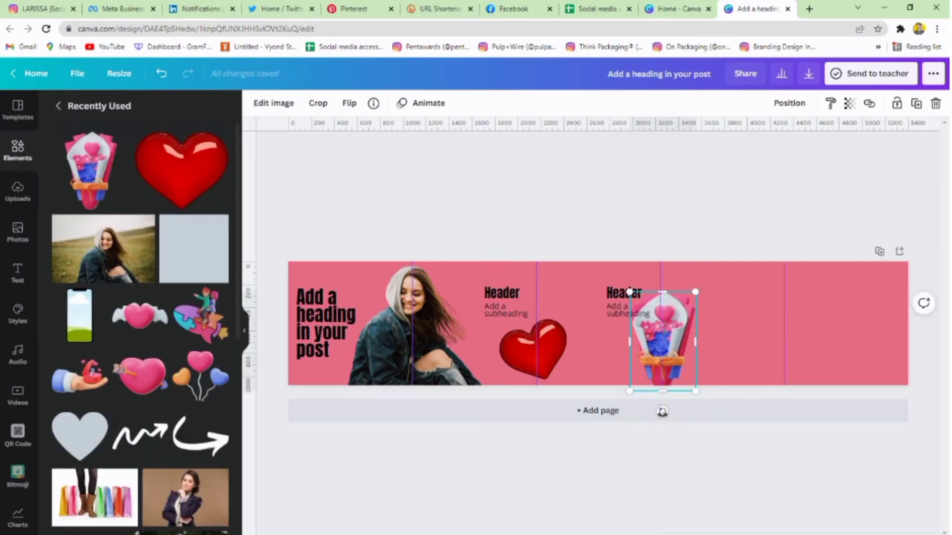
{"action": "left_click_drag", "start_coordinate": [660, 410], "coordinate": [628, 403]}
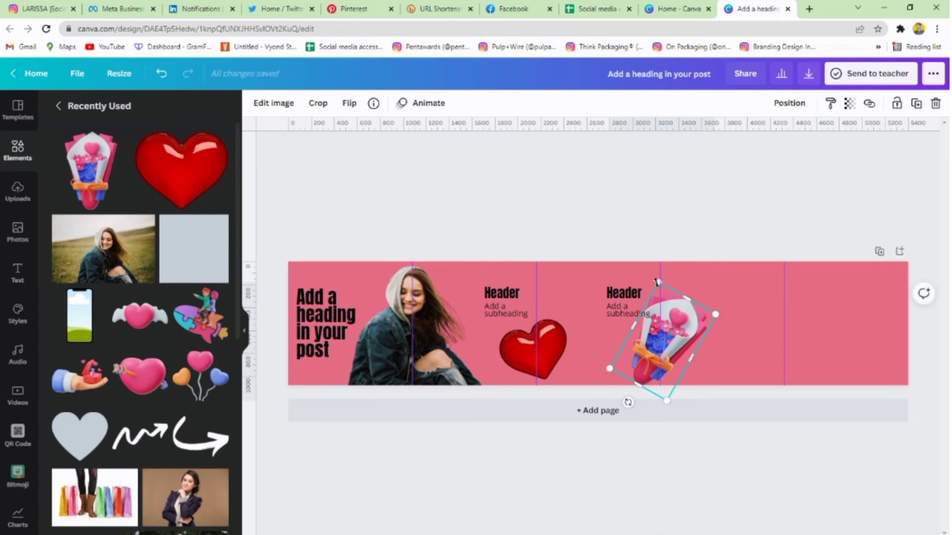
{"action": "left_click_drag", "start_coordinate": [714, 313], "coordinate": [677, 333]}
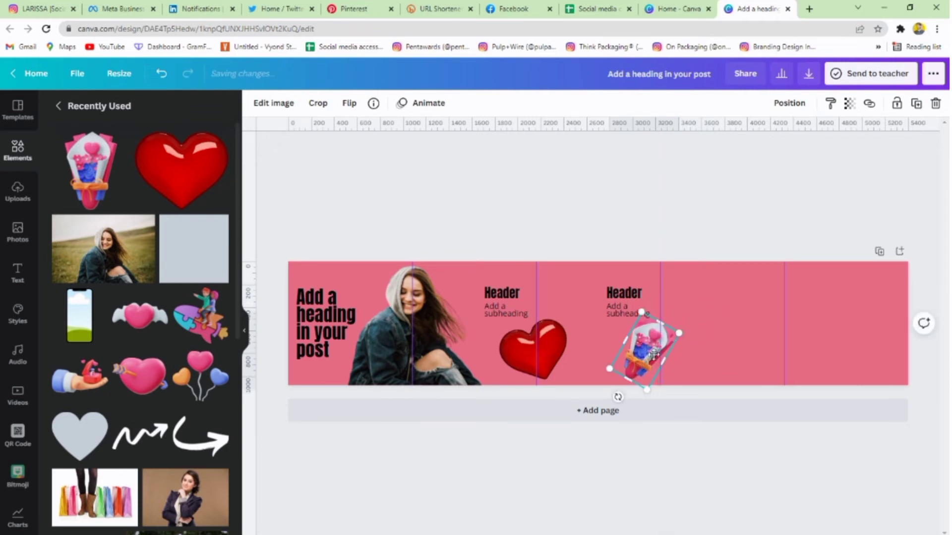
{"action": "left_click_drag", "start_coordinate": [636, 361], "coordinate": [657, 355]}
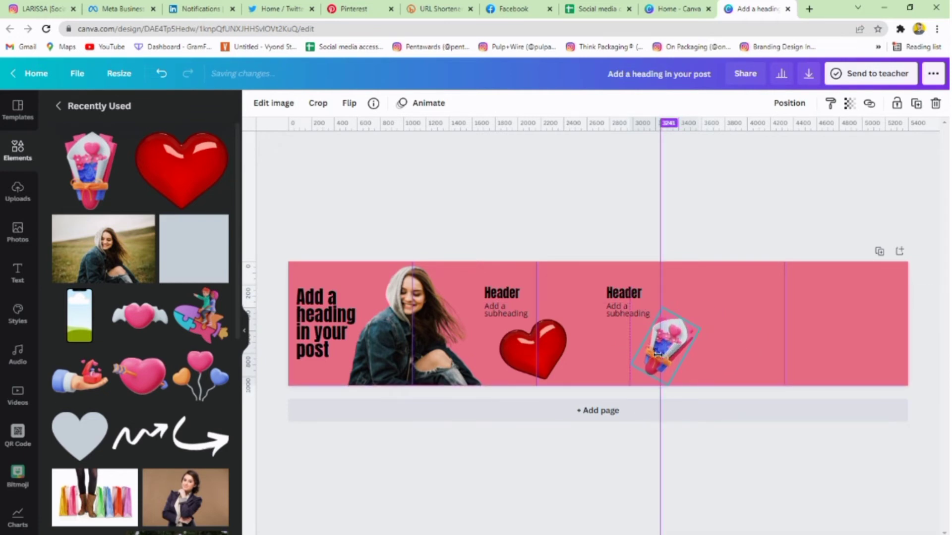
{"action": "left_click", "coordinate": [726, 350]}
Duplicate the third section's "Header" and subheading group and place the copy at the same height in the fourth section.
{"action": "left_click", "coordinate": [618, 285]}
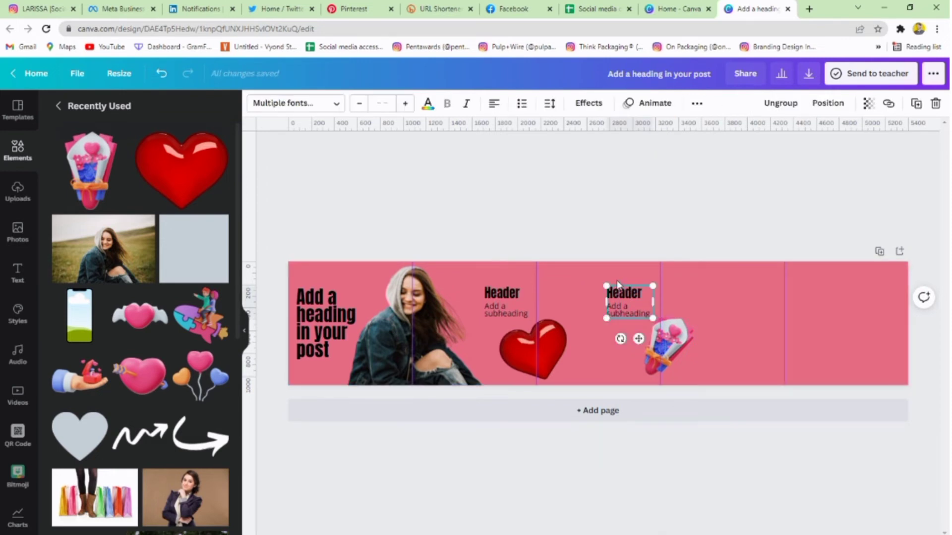
{"action": "key", "text": "ctrl+d"}
{"action": "left_click_drag", "start_coordinate": [624, 297], "coordinate": [733, 294]}
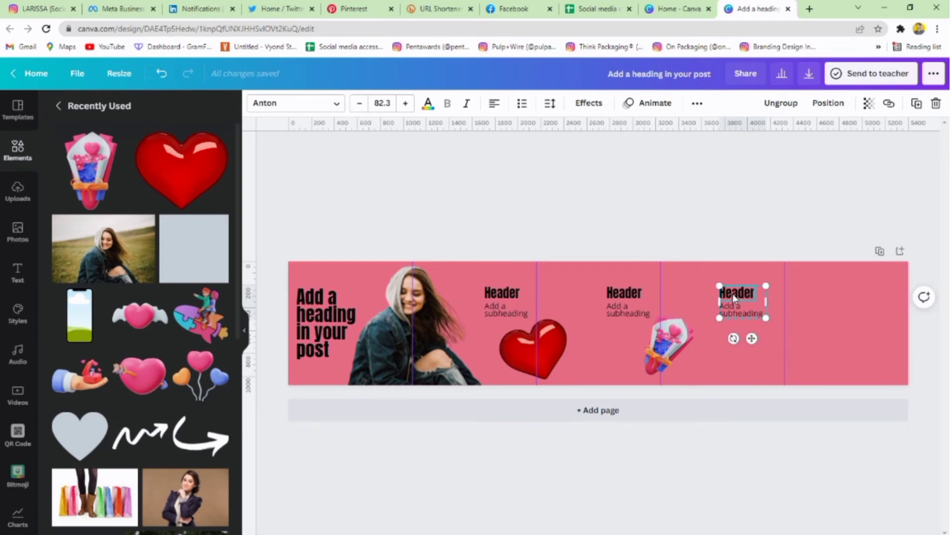
{"action": "left_click", "coordinate": [622, 305]}
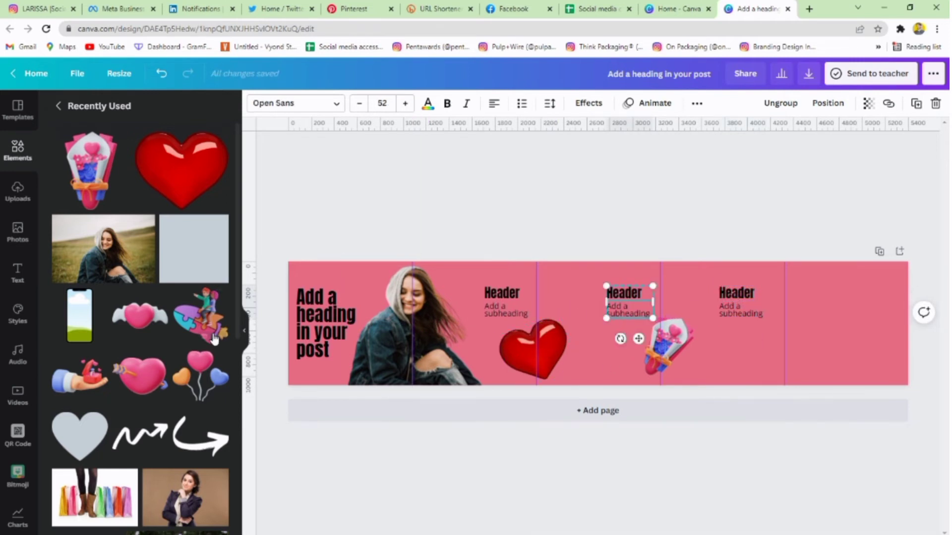
{"action": "left_click", "coordinate": [568, 471]}
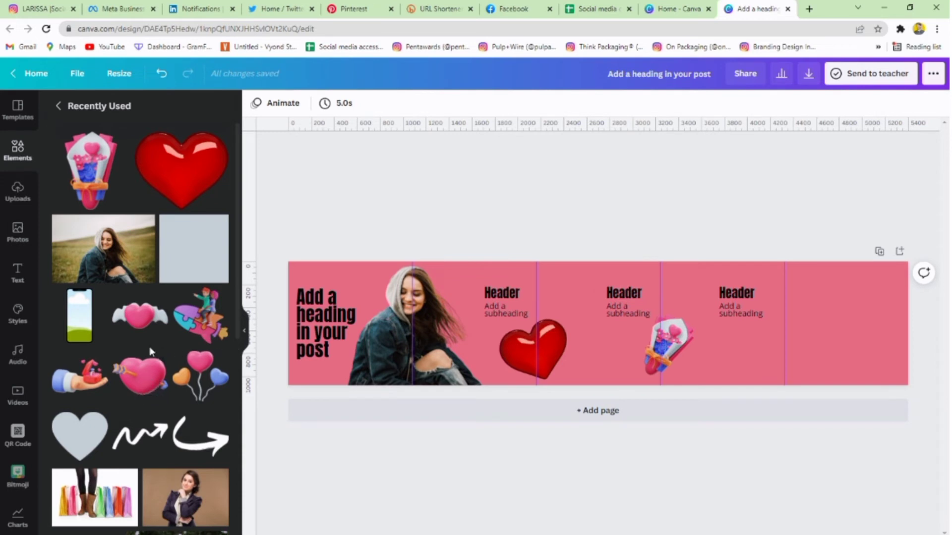
Add the heart balloons graphic, shrink and tilt it, and place it across the guide between the fourth and fifth sections at the lower edge.
{"action": "left_click", "coordinate": [199, 378]}
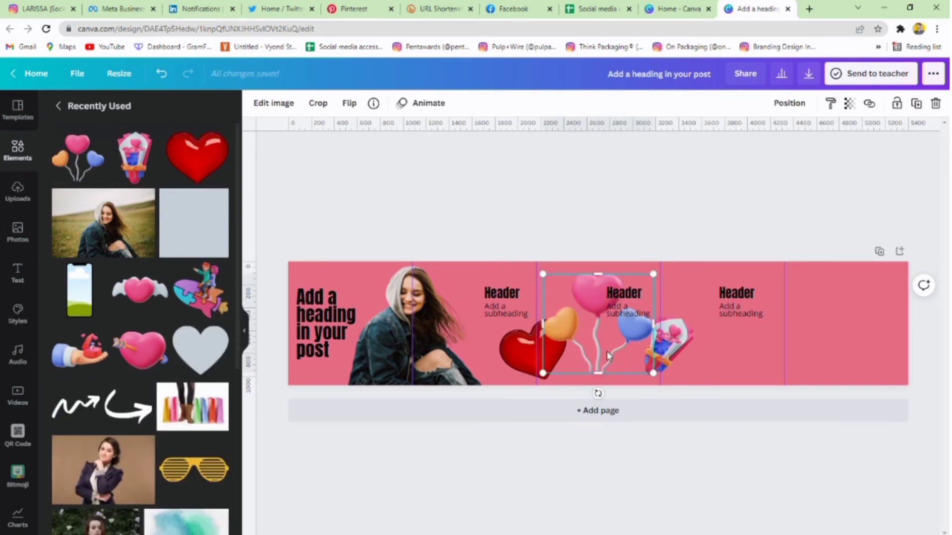
{"action": "left_click_drag", "start_coordinate": [593, 373], "coordinate": [830, 399]}
{"action": "mouse_move", "coordinate": [802, 357]}
{"action": "left_mouse_down"}
{"action": "mouse_move", "coordinate": [785, 360]}
{"action": "mouse_move", "coordinate": [821, 357]}
{"action": "mouse_move", "coordinate": [810, 367]}
{"action": "left_mouse_up"}
{"action": "left_click_drag", "start_coordinate": [812, 308], "coordinate": [808, 315]}
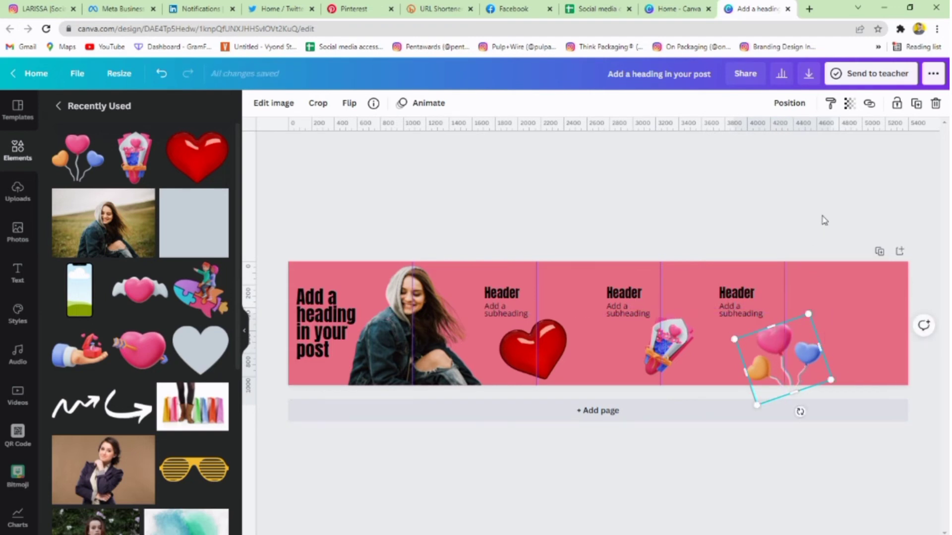
{"action": "left_click", "coordinate": [824, 220]}
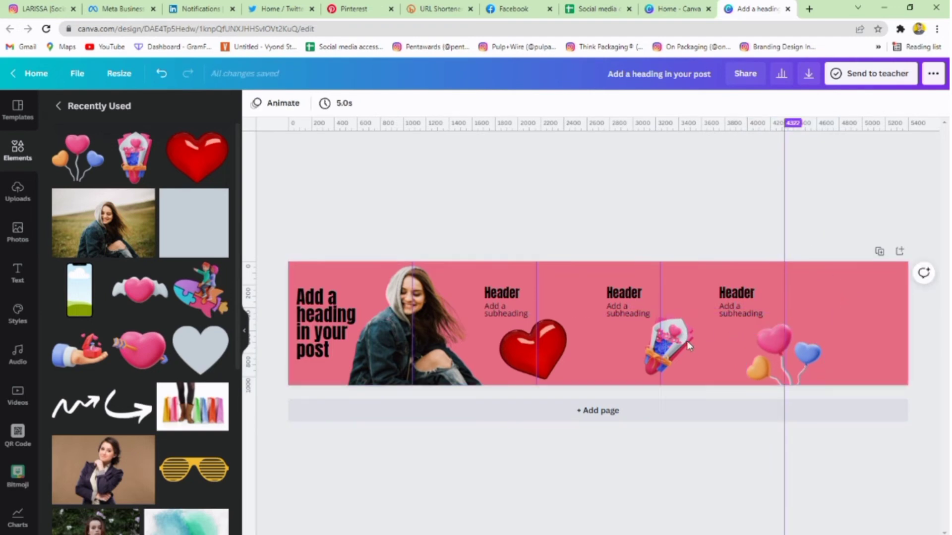
Duplicate the fourth section's "Header" and subheading group and place the copy at the same height in the fifth section.
{"action": "left_click", "coordinate": [739, 317]}
{"action": "key", "text": "ctrl+d"}
{"action": "left_click_drag", "start_coordinate": [733, 310], "coordinate": [849, 304]}
{"action": "left_click", "coordinate": [791, 228]}
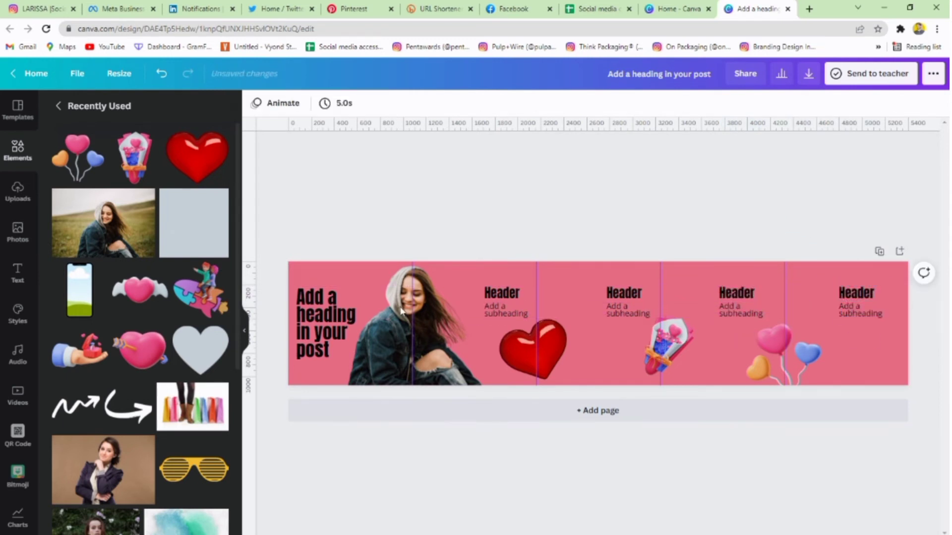
{"action": "left_click", "coordinate": [248, 342]}
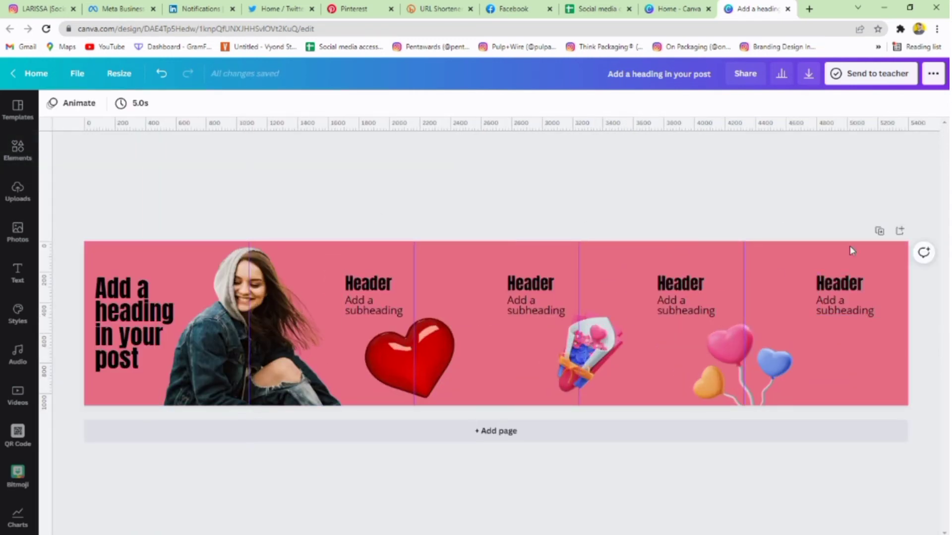
{"action": "left_click", "coordinate": [846, 308]}
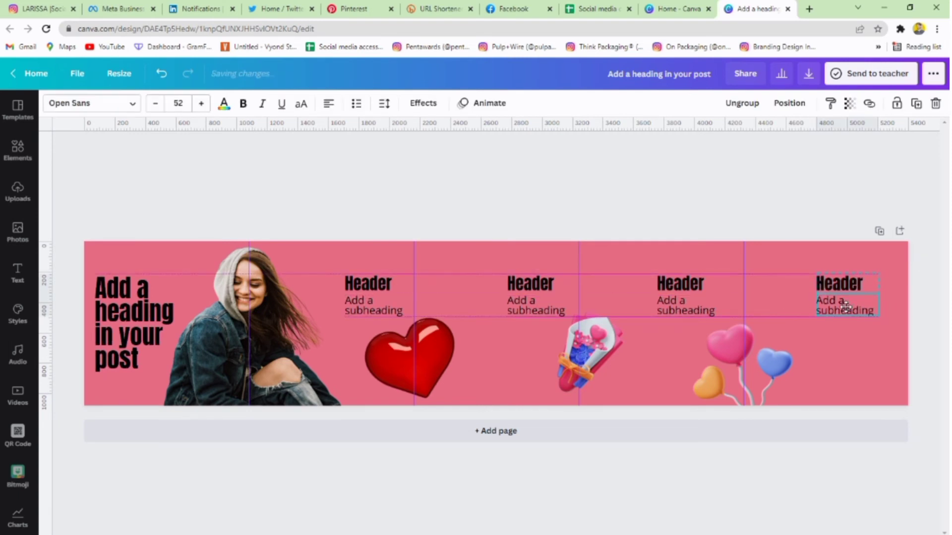
{"action": "left_click", "coordinate": [811, 223]}
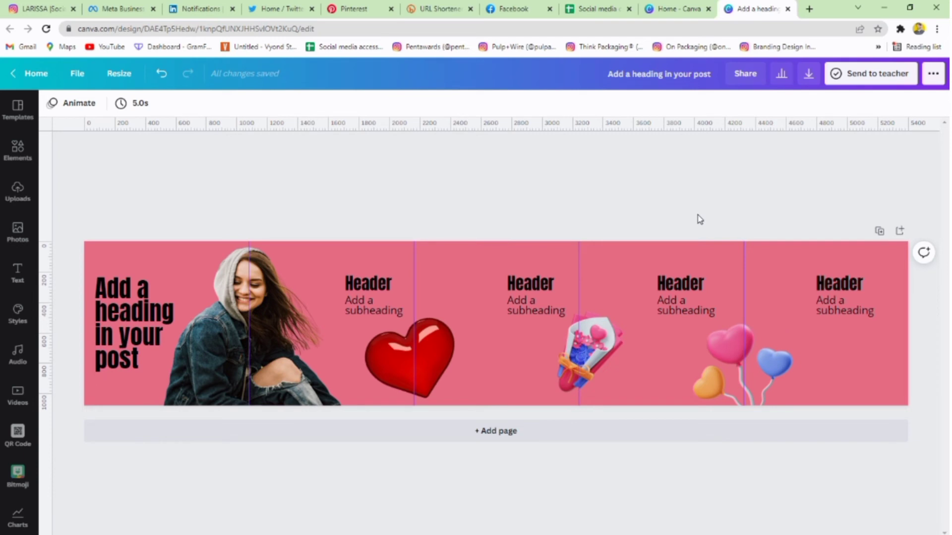
Download the carousel as a PNG at 5400 × 1080 px and dismiss the sharing prompt.
{"action": "left_click", "coordinate": [808, 75]}
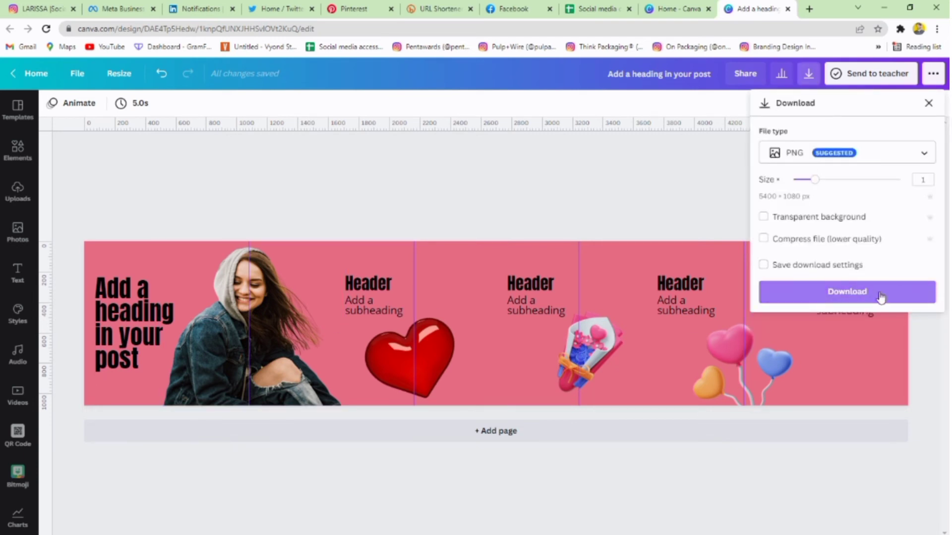
{"action": "left_click", "coordinate": [833, 300]}
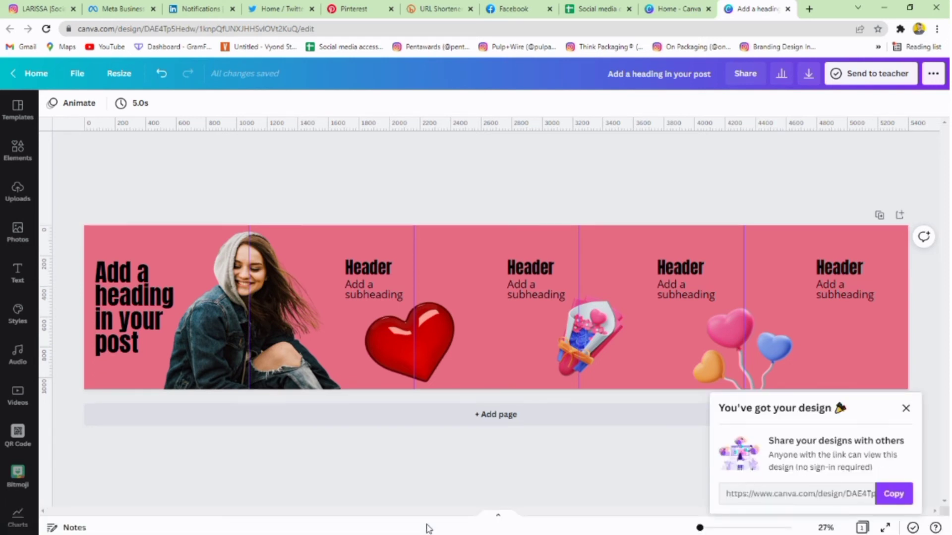
{"action": "left_click", "coordinate": [906, 409]}
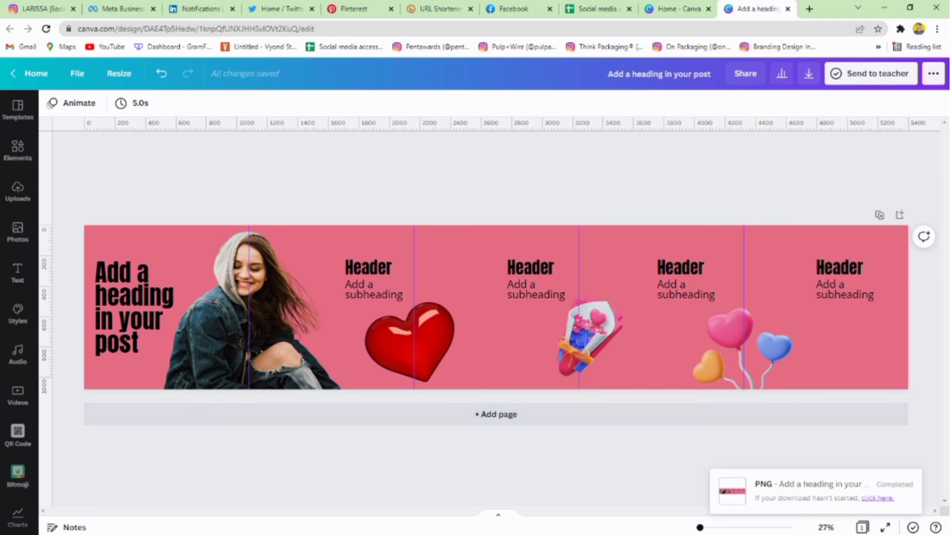
{"action": "left_click", "coordinate": [809, 8]}
{"action": "left_click", "coordinate": [578, 29]}
{"action": "type", "text": "w"}
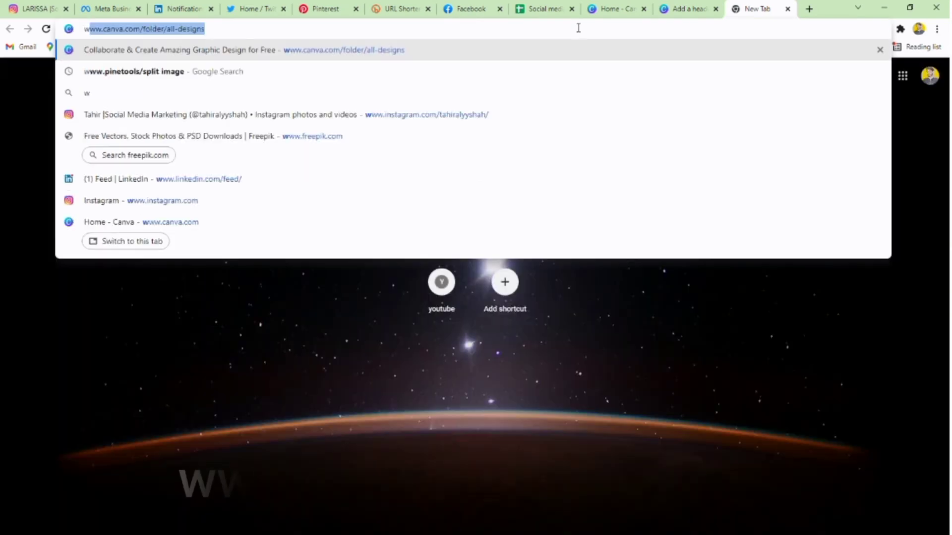
{"action": "type", "text": "ww.pineto"}
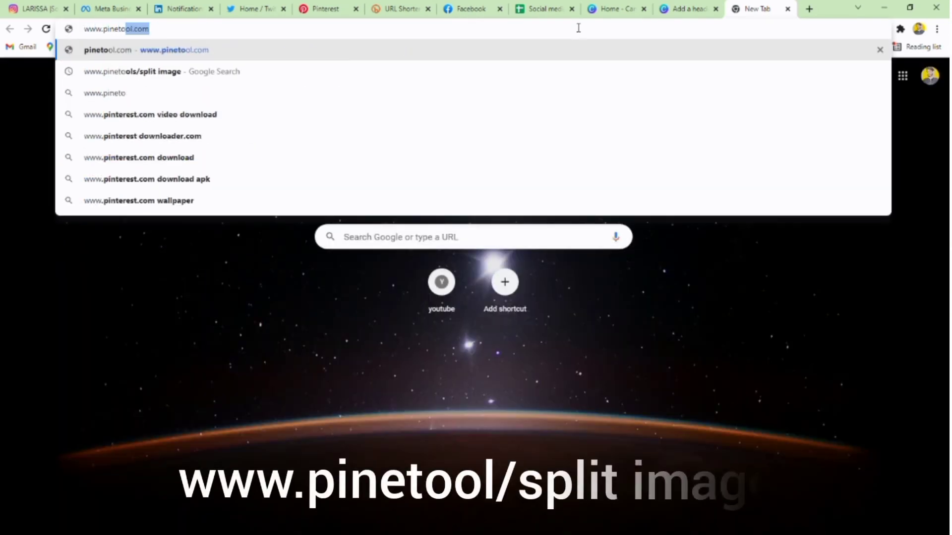
{"action": "type", "text": "ols/image"}
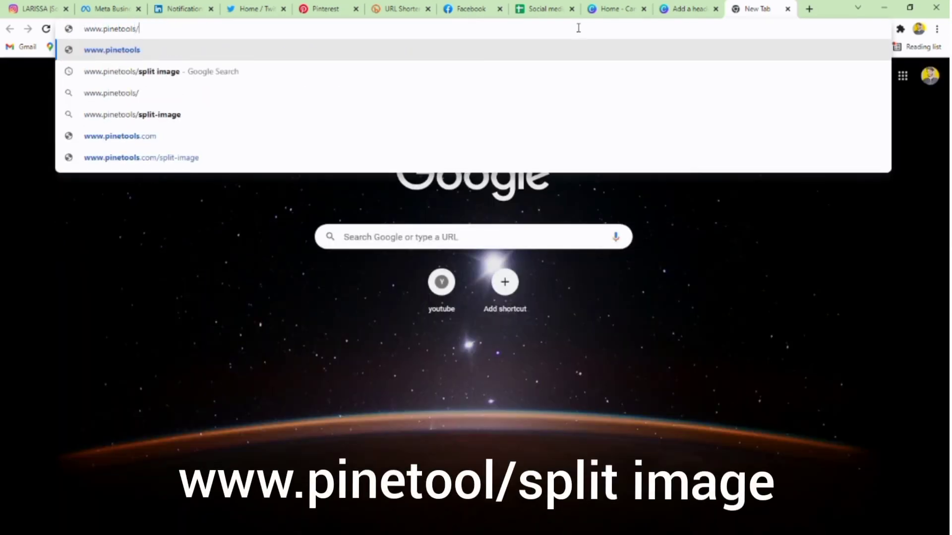
{"action": "key", "text": "BackSpace"}
{"action": "key", "text": "BackSpace"}
{"action": "key", "text": "BackSpace"}
{"action": "key", "text": "BackSpace"}
{"action": "key", "text": "BackSpace"}
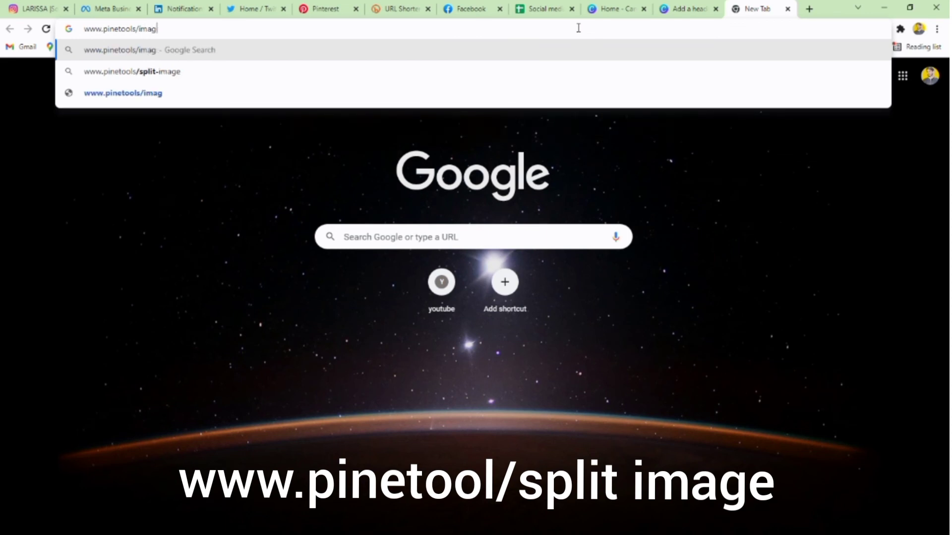
{"action": "type", "text": "split"}
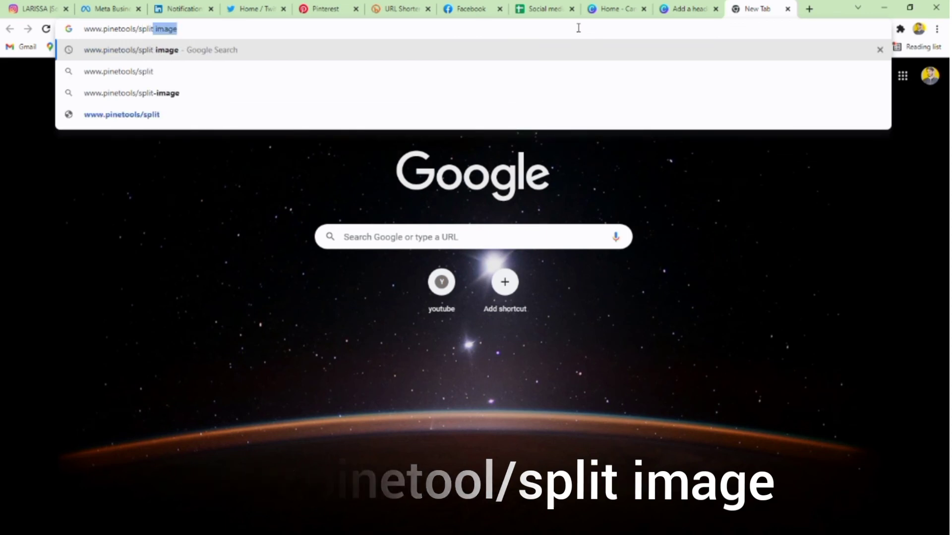
{"action": "type", "text": "image"}
{"action": "key", "text": "Return"}
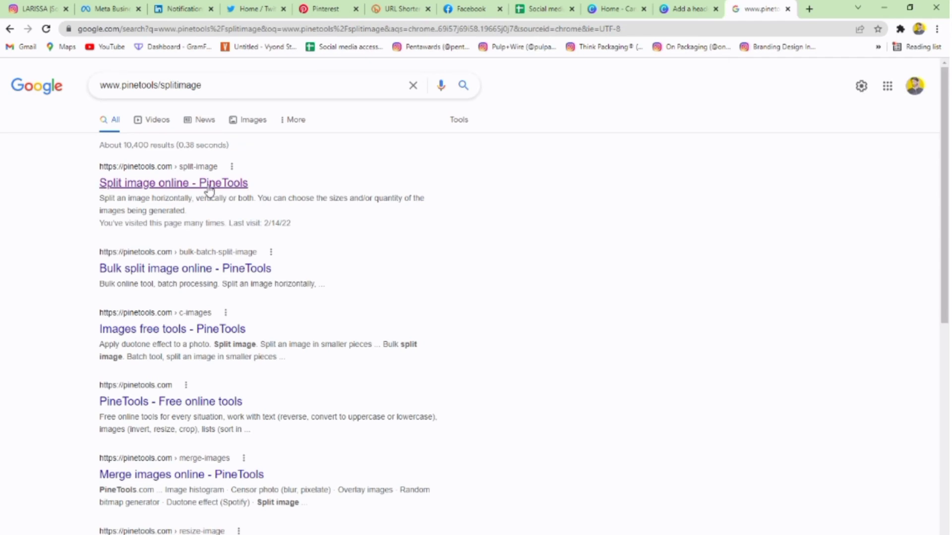
Open the PineTools split image page from the search results and load the "Add a heading in your post" PNG as input image.
{"action": "left_click", "coordinate": [208, 186]}
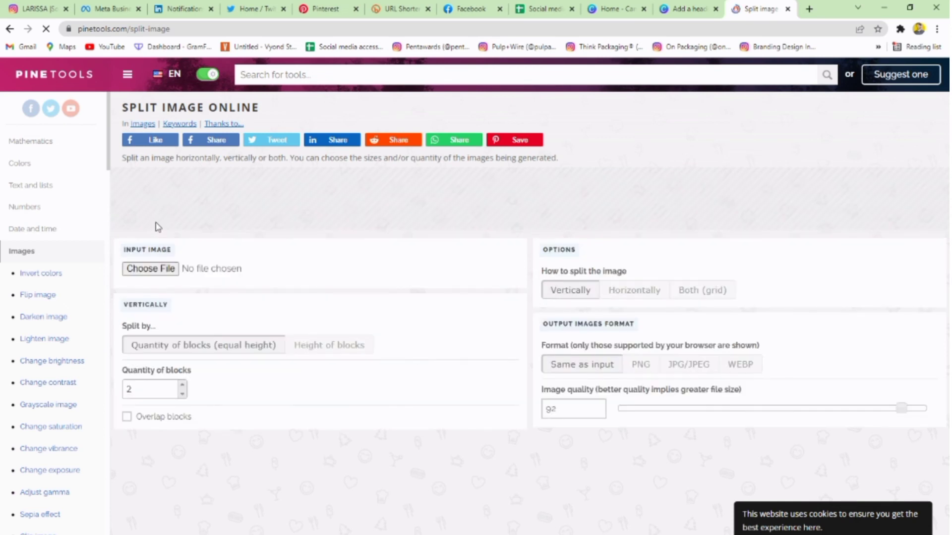
{"action": "left_click", "coordinate": [154, 272]}
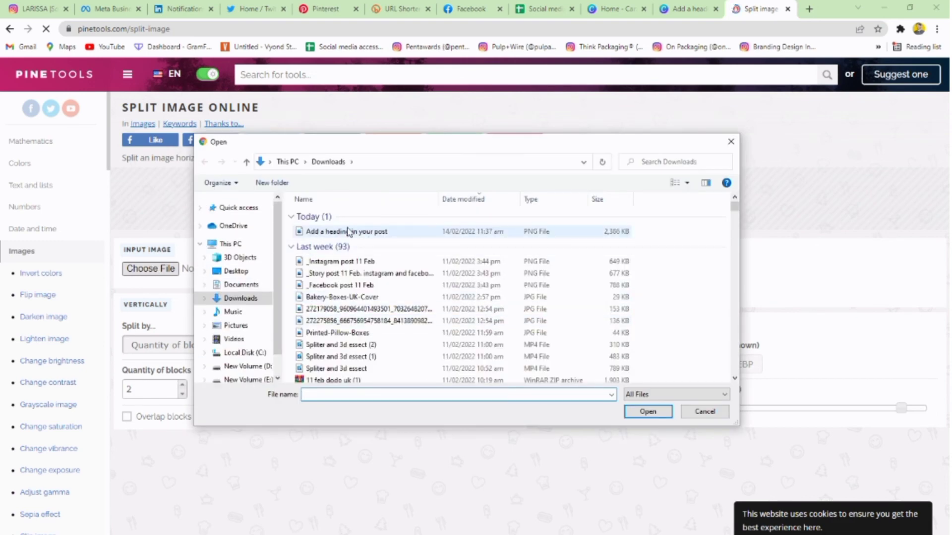
{"action": "left_click", "coordinate": [354, 232]}
{"action": "left_click", "coordinate": [648, 412]}
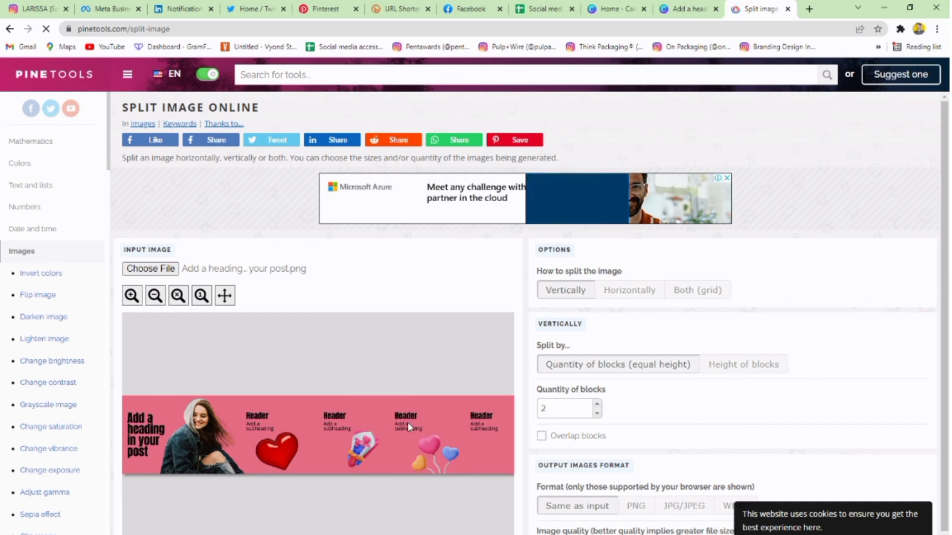
Split the image horizontally into 5 equal-width blocks with PNG as the output format.
{"action": "scroll", "coordinate": [387, 298], "scroll_direction": "down", "scroll_amount": 1}
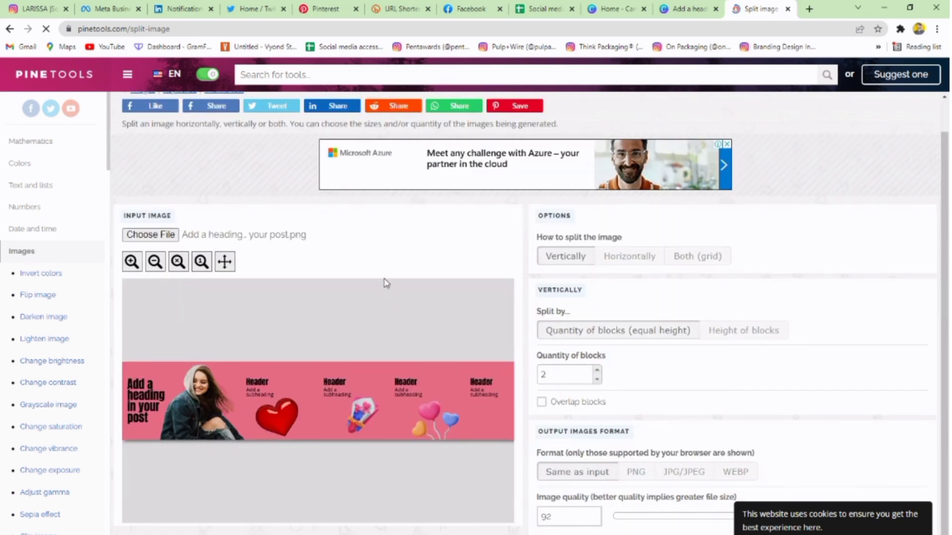
{"action": "left_click", "coordinate": [622, 259]}
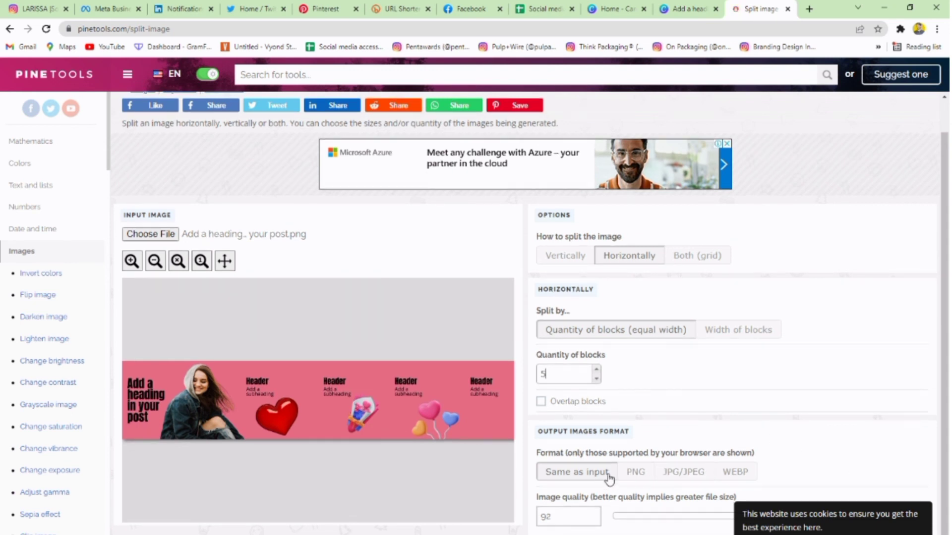
{"action": "left_click", "coordinate": [636, 472]}
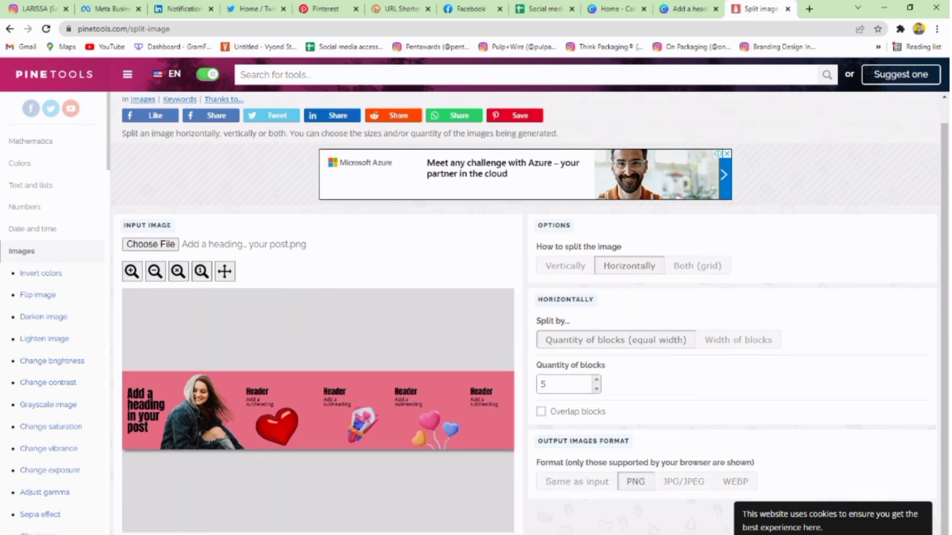
Download the split pieces one at a time, from row-1-column-1.png through row-1-column-5.png.
{"action": "scroll", "coordinate": [171, 502], "scroll_direction": "down", "scroll_amount": 3}
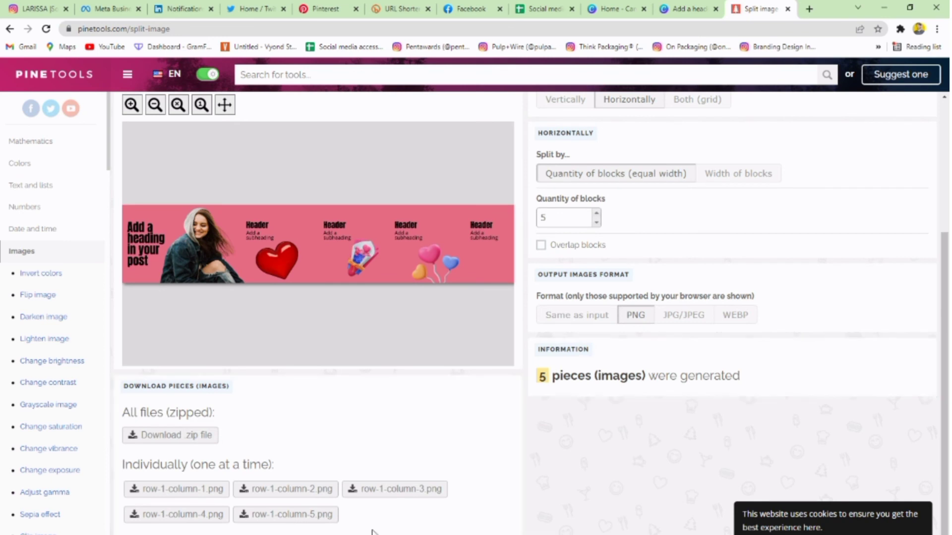
{"action": "left_click", "coordinate": [171, 495]}
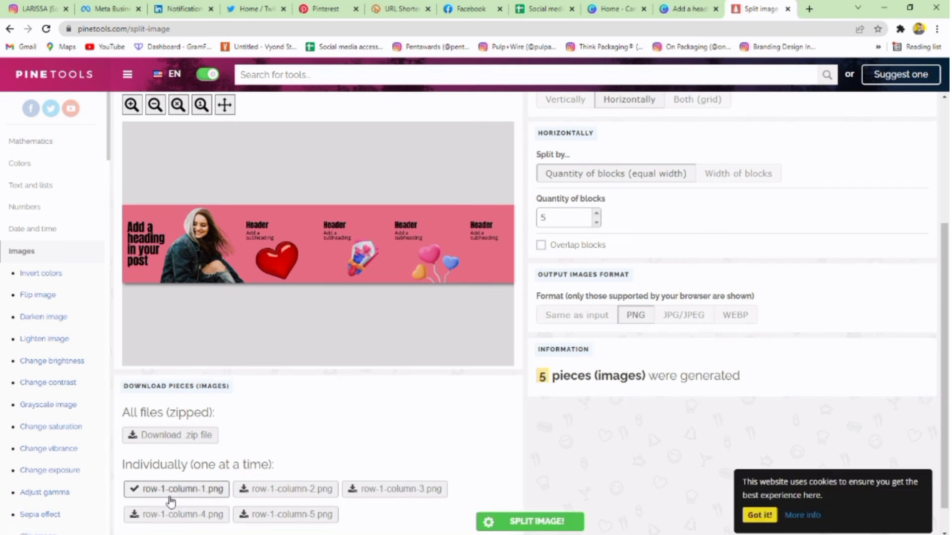
{"action": "left_click", "coordinate": [308, 490]}
{"action": "left_click", "coordinate": [414, 491]}
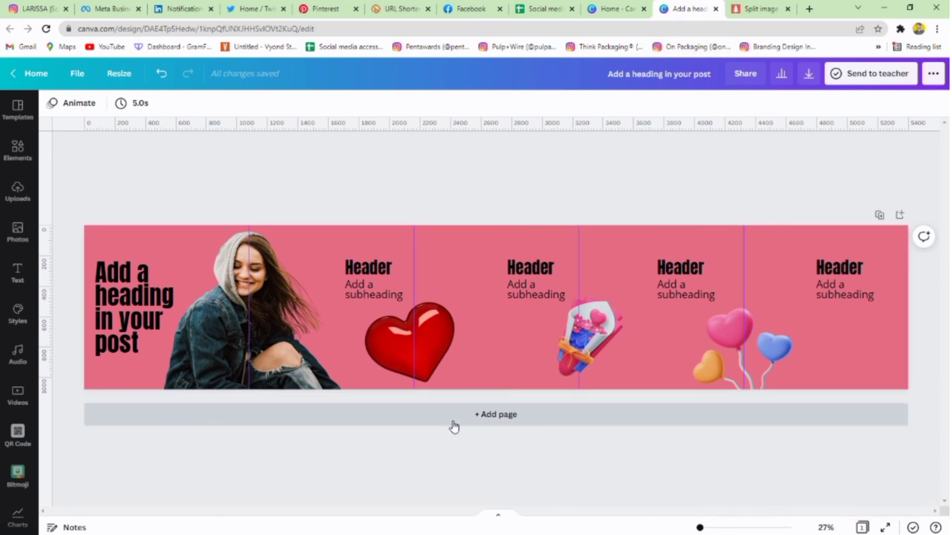
Switch to the Canva design, add a second page below the carousel and place the first split piece on it.
{"action": "left_click", "coordinate": [452, 420]}
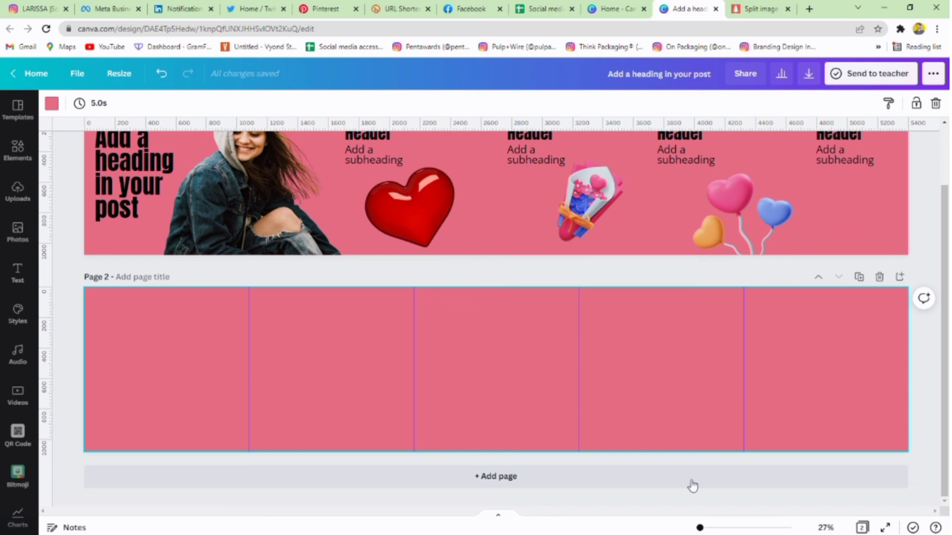
{"action": "left_click_drag", "start_coordinate": [483, 461], "coordinate": [344, 376]}
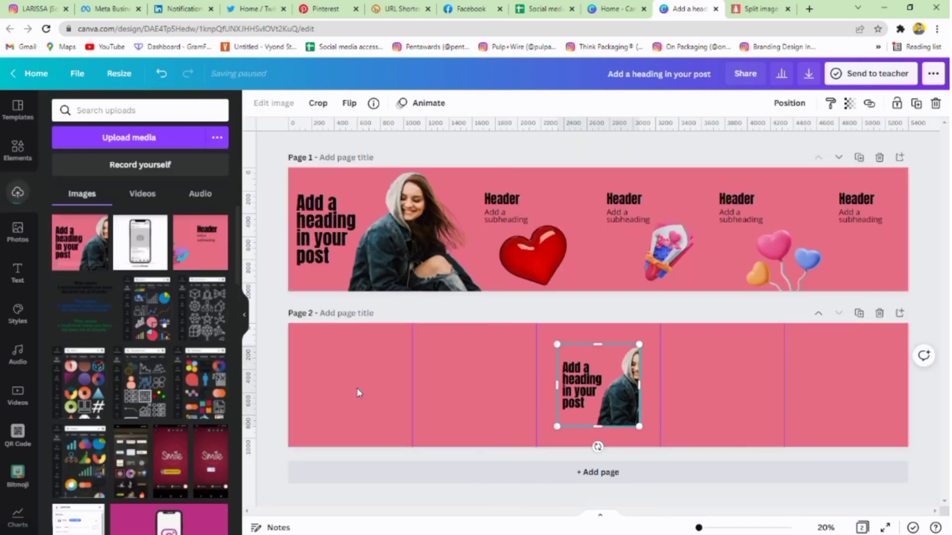
Set the second page's background colour to white.
{"action": "left_click", "coordinate": [694, 395]}
{"action": "left_click", "coordinate": [262, 103]}
{"action": "left_click", "coordinate": [94, 209]}
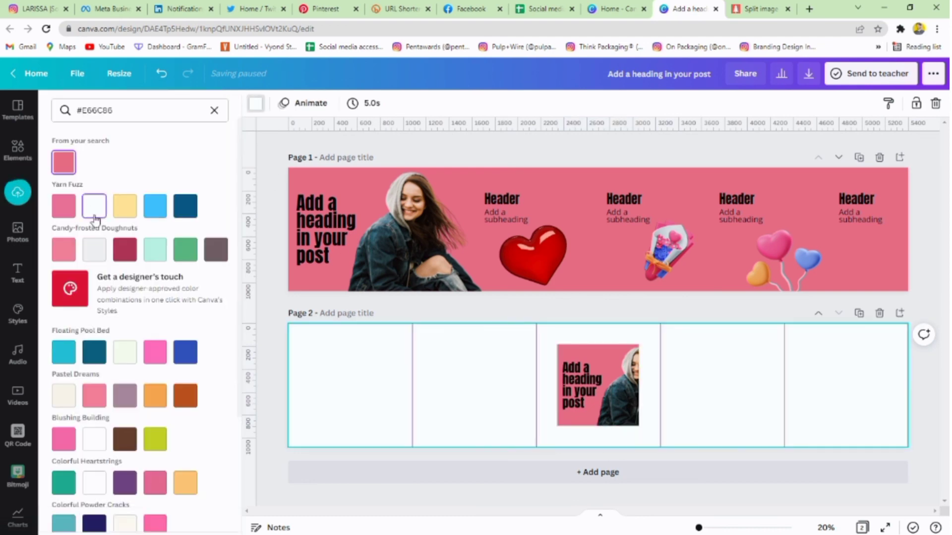
Line up the five split pieces edge to edge in order on the second page, starting with the heading piece near the left edge.
{"action": "left_click_drag", "start_coordinate": [591, 382], "coordinate": [343, 378]}
{"action": "left_click_drag", "start_coordinate": [591, 385], "coordinate": [425, 380]}
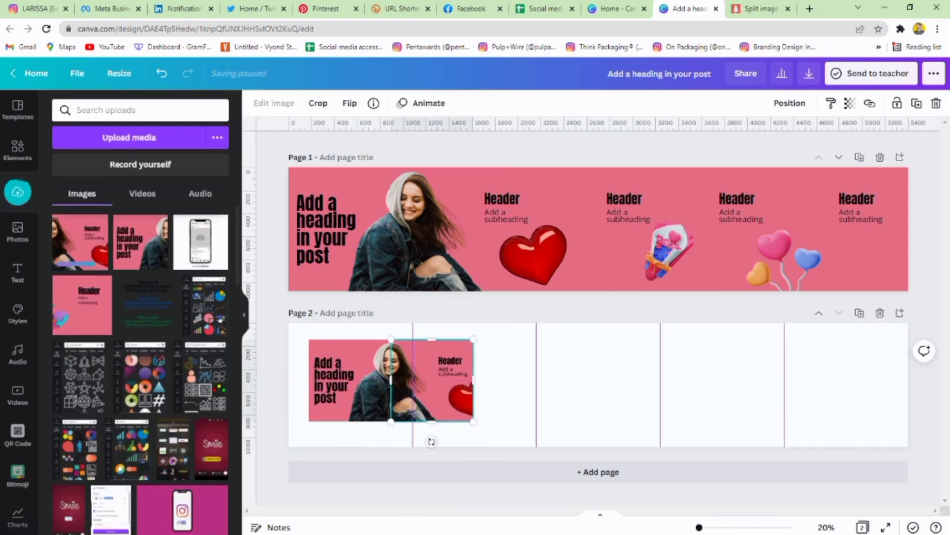
{"action": "left_click_drag", "start_coordinate": [589, 385], "coordinate": [506, 380]}
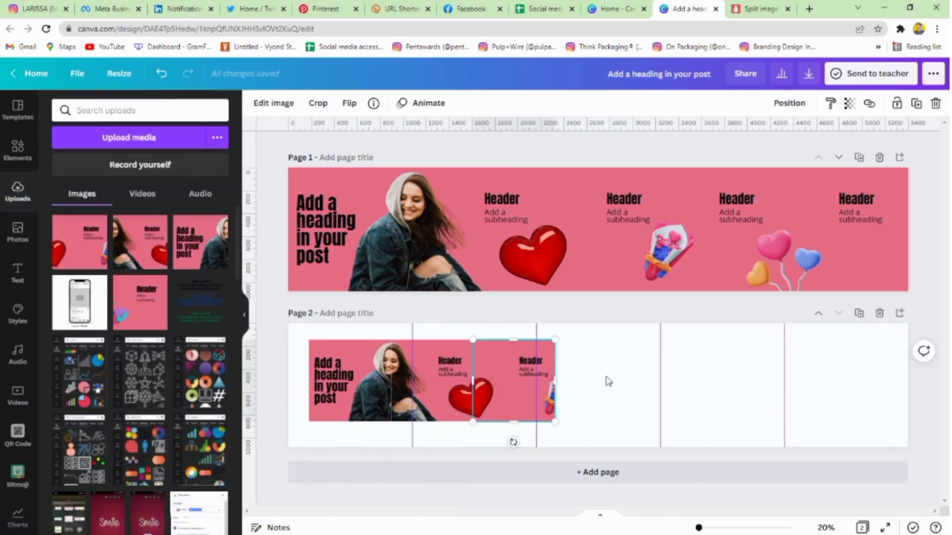
{"action": "left_click_drag", "start_coordinate": [609, 381], "coordinate": [607, 377]}
{"action": "left_click_drag", "start_coordinate": [758, 395], "coordinate": [684, 402]}
Select all five split pieces on the second page and enlarge them together, keeping the row starting near the left edge.
{"action": "left_click_drag", "start_coordinate": [845, 425], "coordinate": [363, 347]}
{"action": "left_click_drag", "start_coordinate": [719, 422], "coordinate": [793, 437]}
{"action": "left_click", "coordinate": [833, 399]}
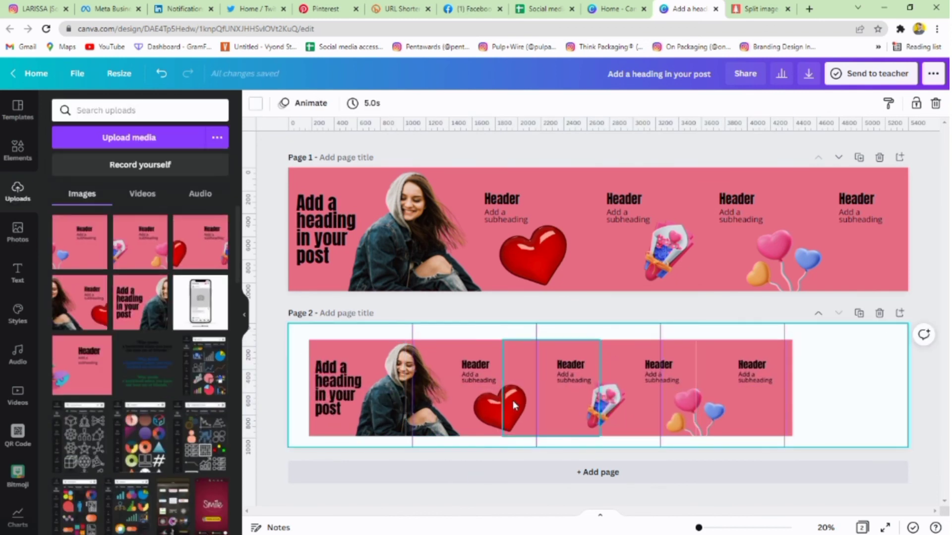